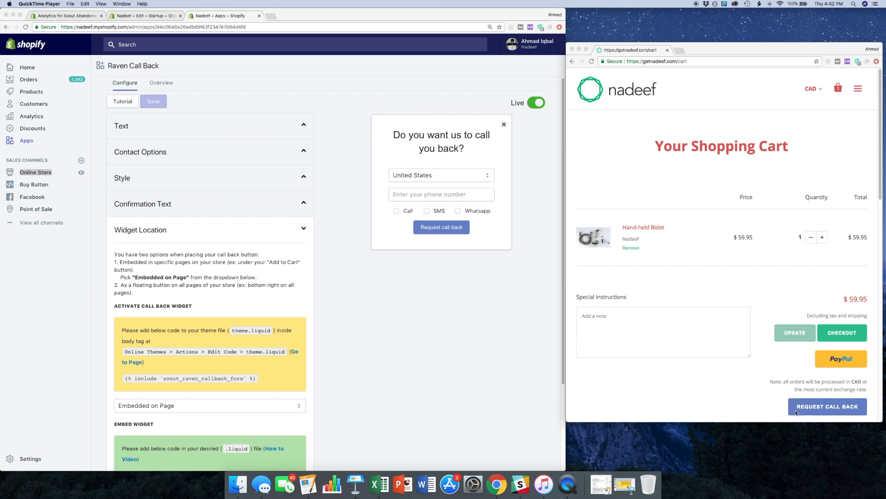
- Open the storefront's home page from the shopping cart page
left_click(765, 150)
double_click(765, 150)
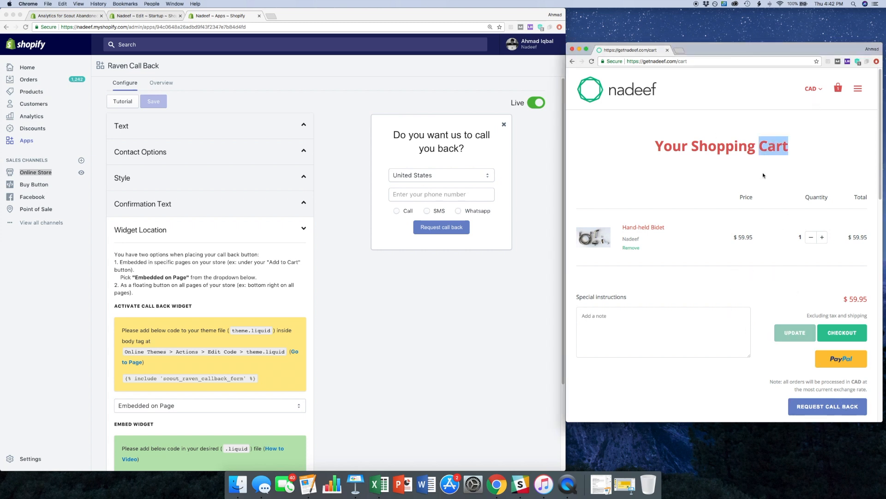
left_click(646, 124)
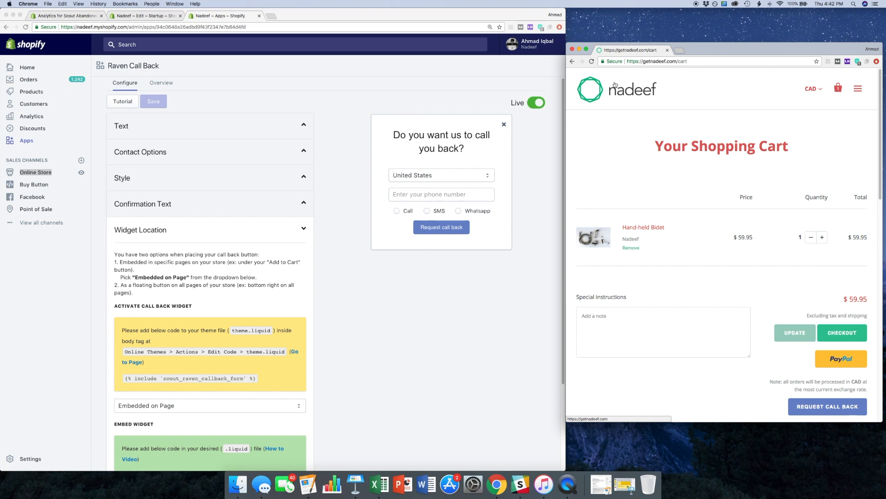
left_click(590, 96)
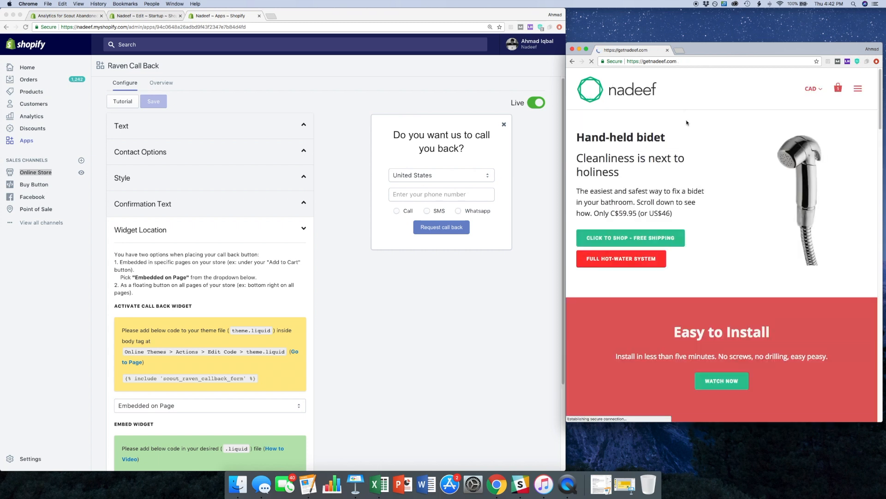
scroll(807, 352, "down", 1)
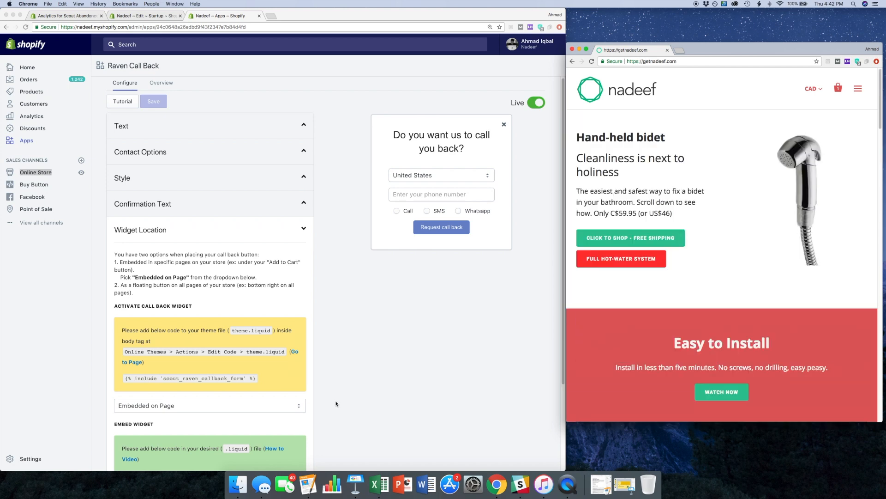
- Set the call back widget's location to Bottom Right, save it, and reload the storefront home page to check the floating button
scroll(336, 403, "down", 3)
left_click(253, 346)
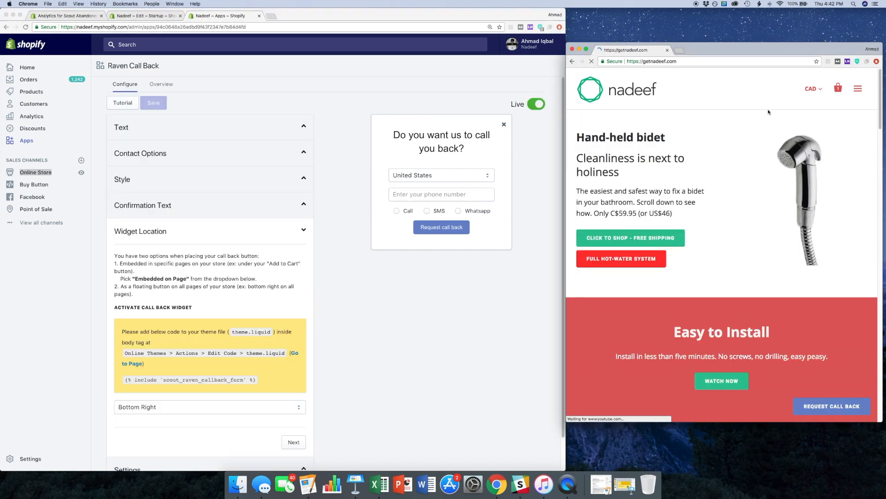
scroll(834, 391, "down", 3)
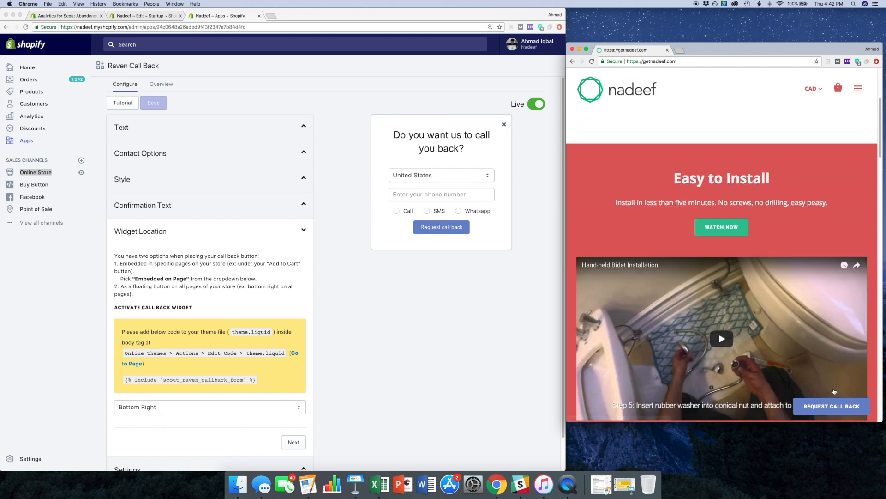
- Open the Hand-held Bidet product page from the store's home page and add the product to the cart
left_click(667, 245)
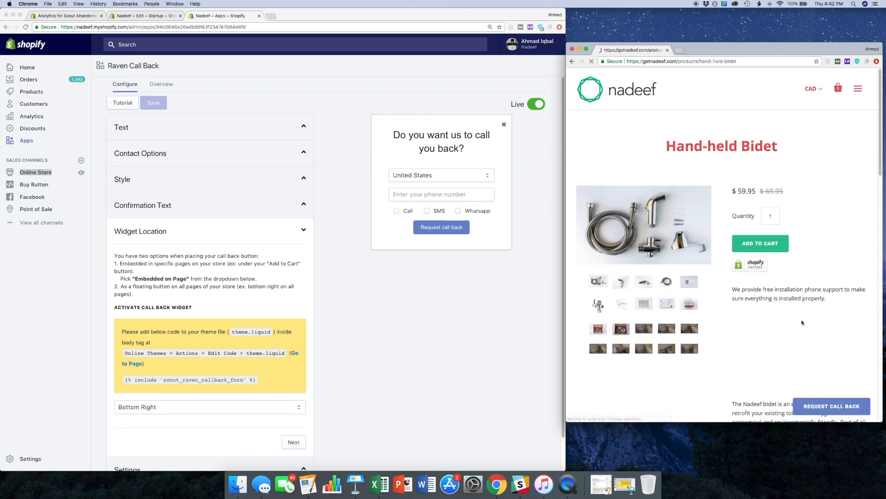
scroll(802, 322, "down", 5)
scroll(789, 355, "up", 5)
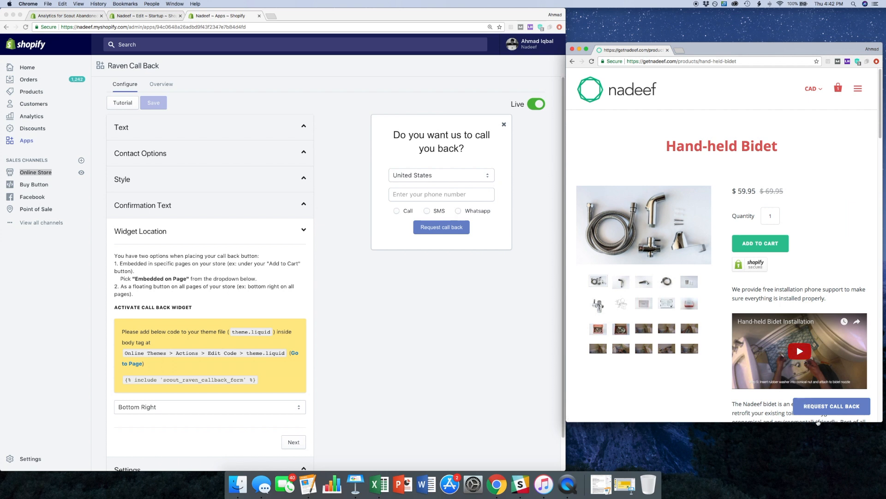
left_click(757, 245)
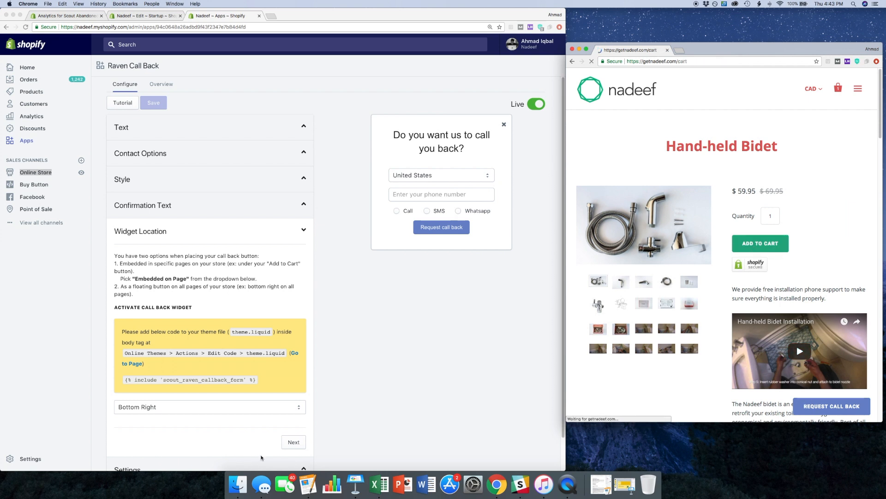
- Review the location options available for the call back widget without changing the selection
scroll(231, 411, "down", 1)
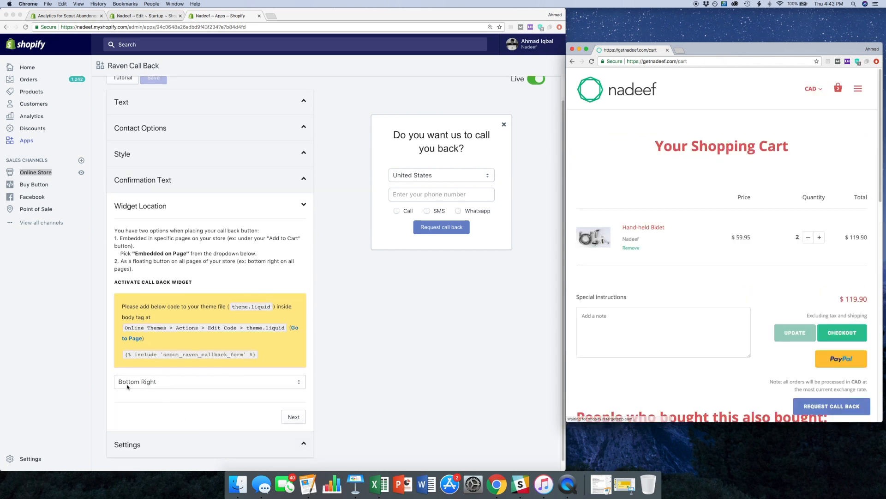
left_click(128, 386)
left_click(136, 385)
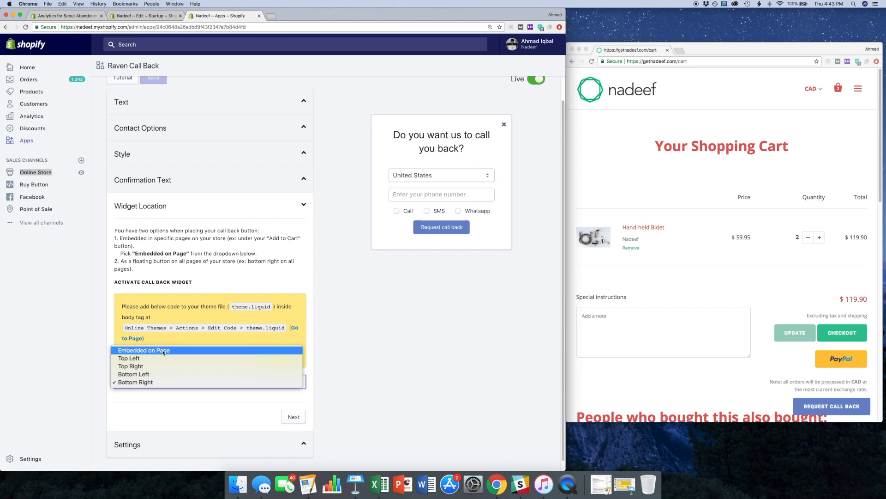
left_click(369, 339)
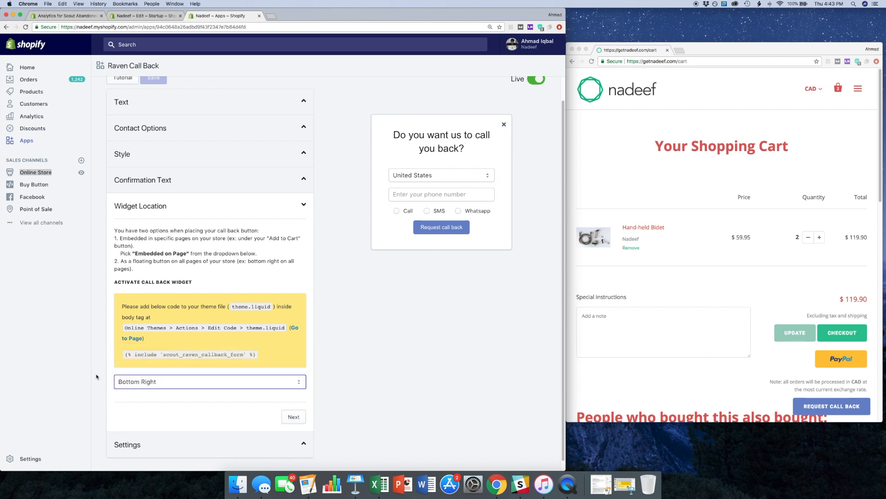
- Check the floating call back button on the cart page, view the checkout page, and return to the cart
left_click(731, 374)
scroll(824, 384, "down", 3)
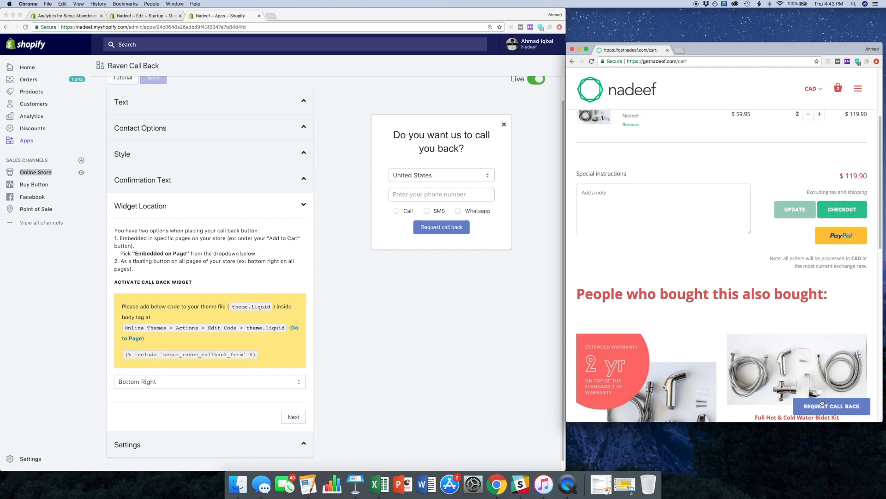
scroll(822, 403, "up", 3)
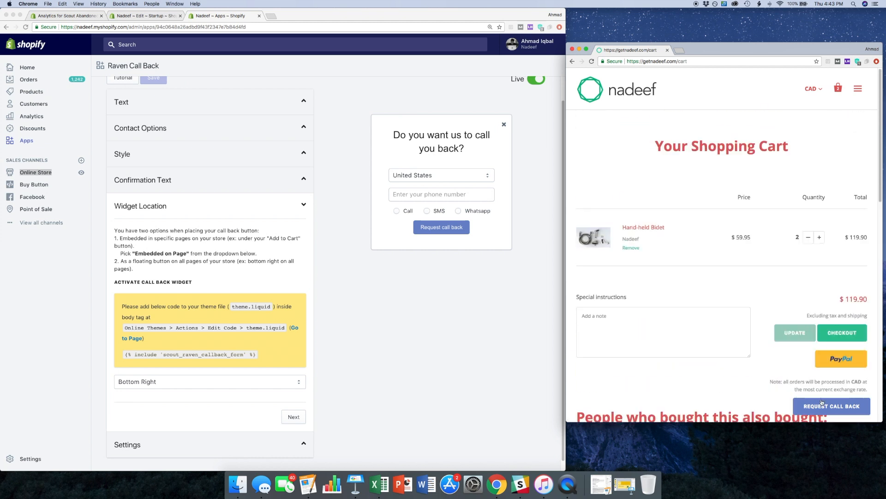
left_click(839, 331)
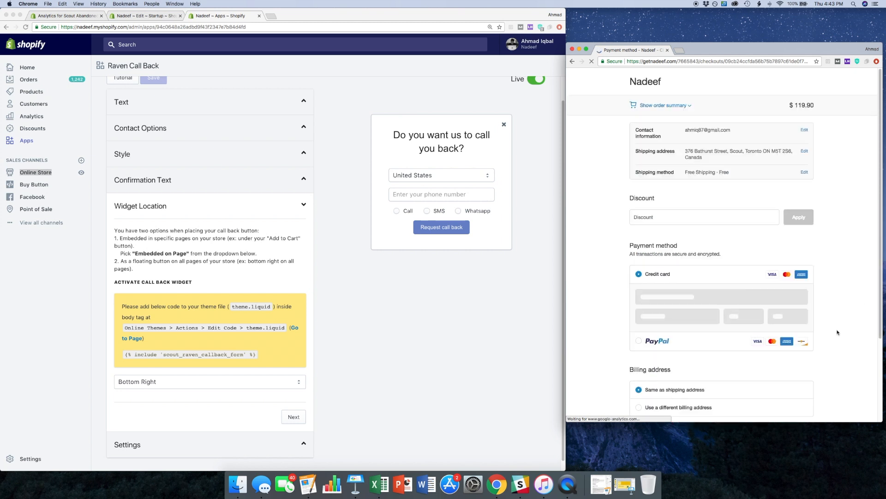
left_click(572, 62)
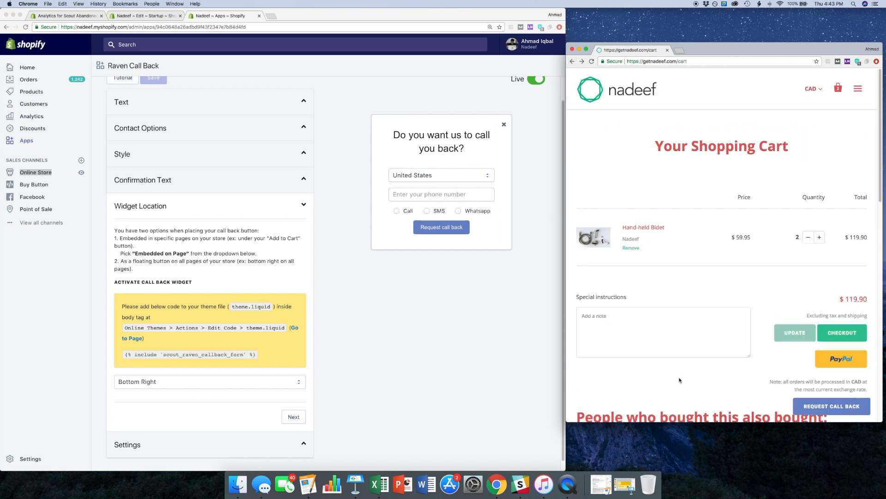
scroll(759, 355, "down", 2)
scroll(711, 374, "up", 2)
scroll(810, 376, "down", 1)
scroll(747, 361, "up", 1)
- Set the call back widget's location to Embedded on Page, save the change, and review the embed code instructions
left_click(257, 389)
left_click(221, 383)
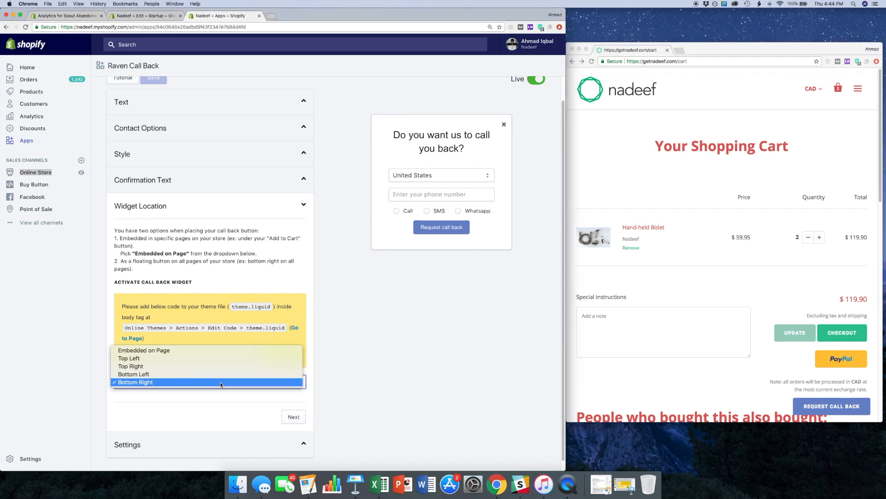
left_click(159, 351)
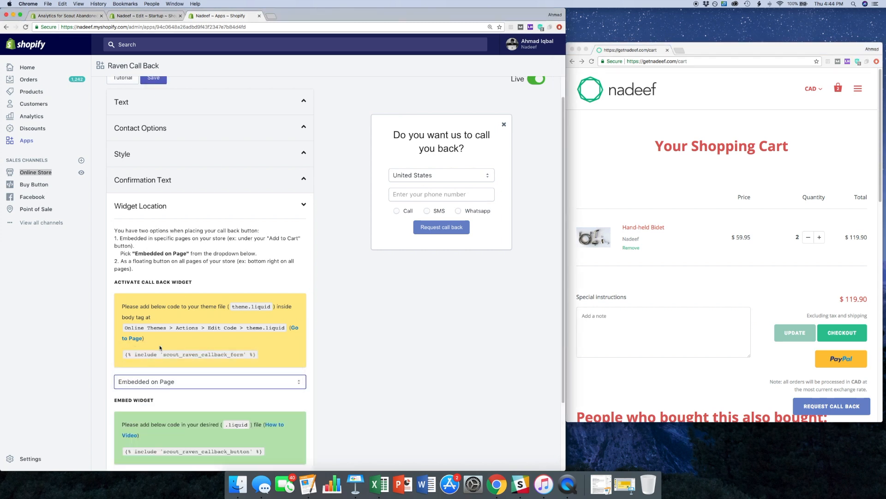
scroll(361, 254, "down", 5)
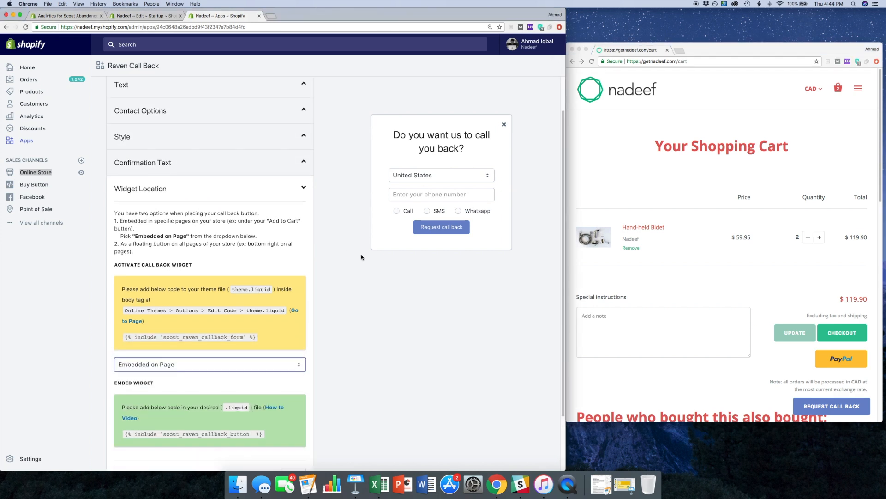
left_click_drag(273, 365, 122, 371)
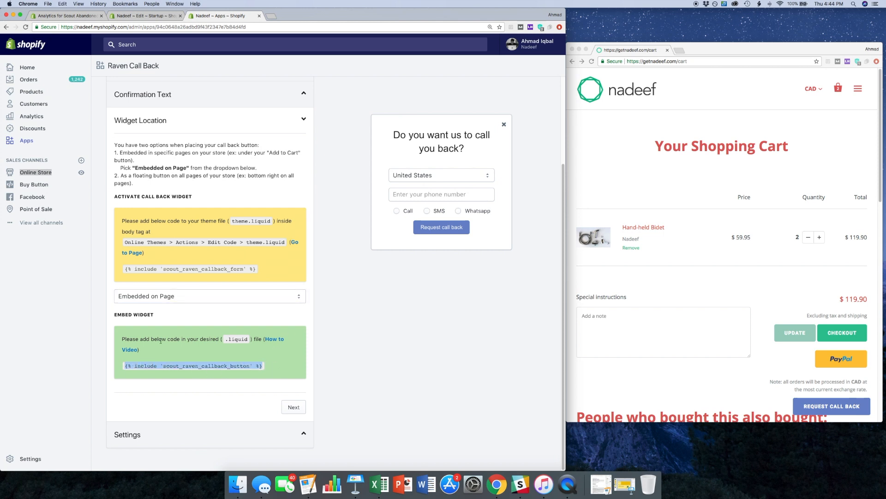
left_click(332, 333)
scroll(335, 331, "up", 5)
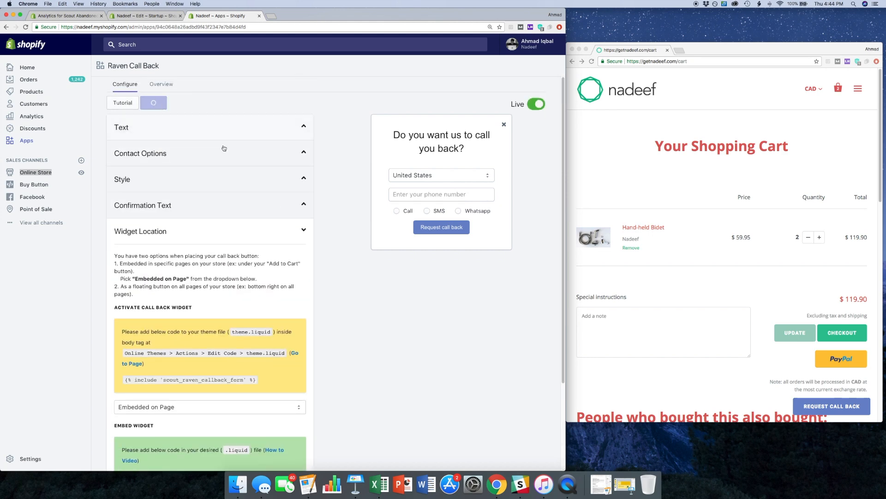
scroll(327, 273, "down", 3)
scroll(327, 273, "down", 2)
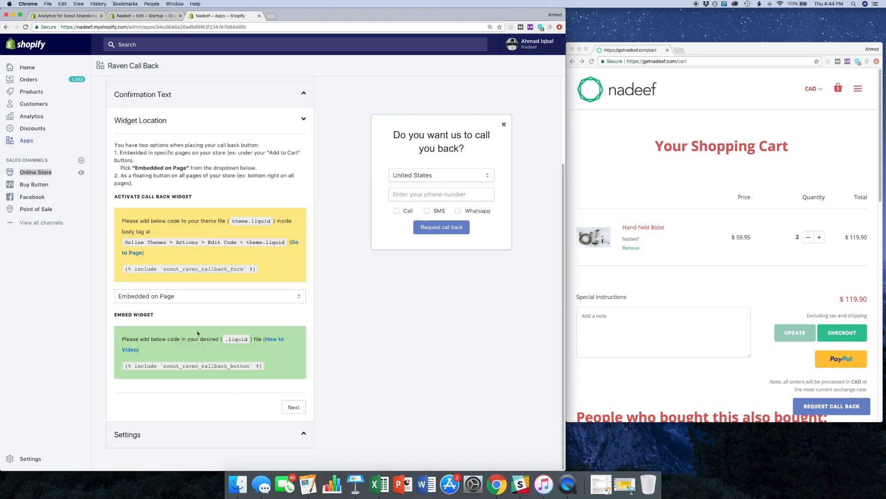
scroll(364, 336, "up", 3)
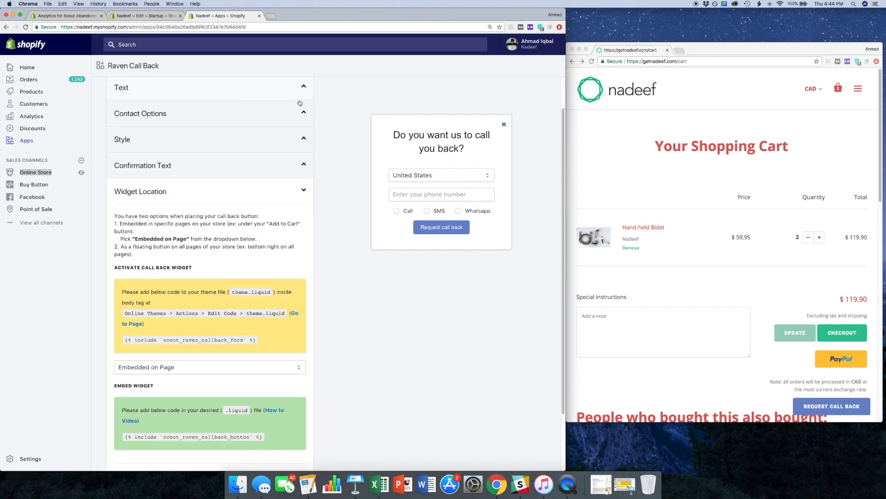
- Delete the div line that includes scout_raven_callback_button below the closing form tag in cart.liquid and save the file
left_click(156, 17)
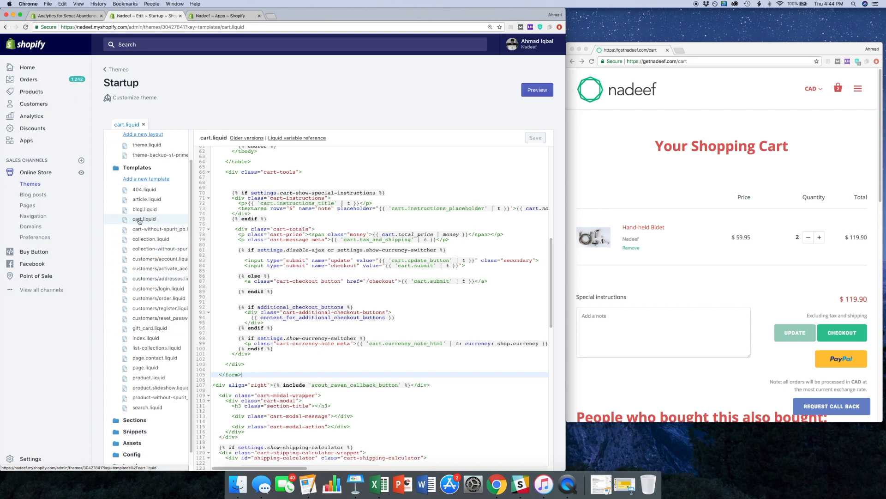
scroll(335, 330, "down", 1)
left_click(436, 380)
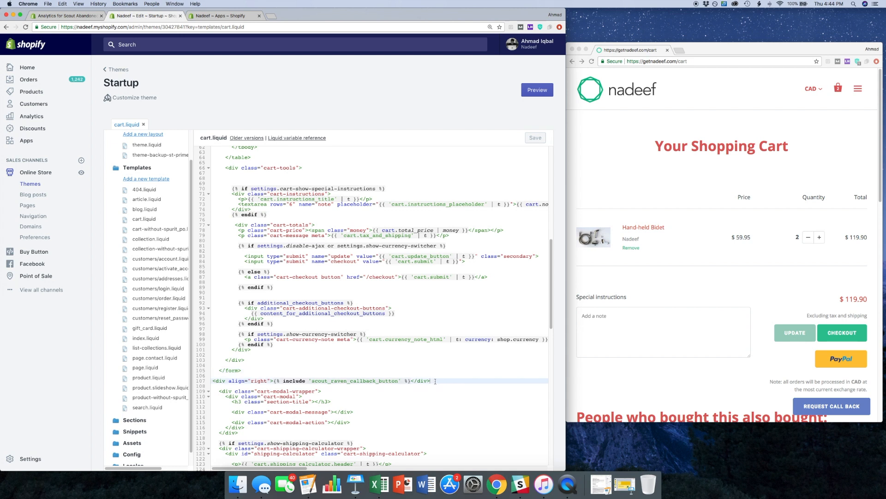
left_click_drag(435, 381, 276, 381)
key("super+c")
left_click_drag(440, 379, 209, 385)
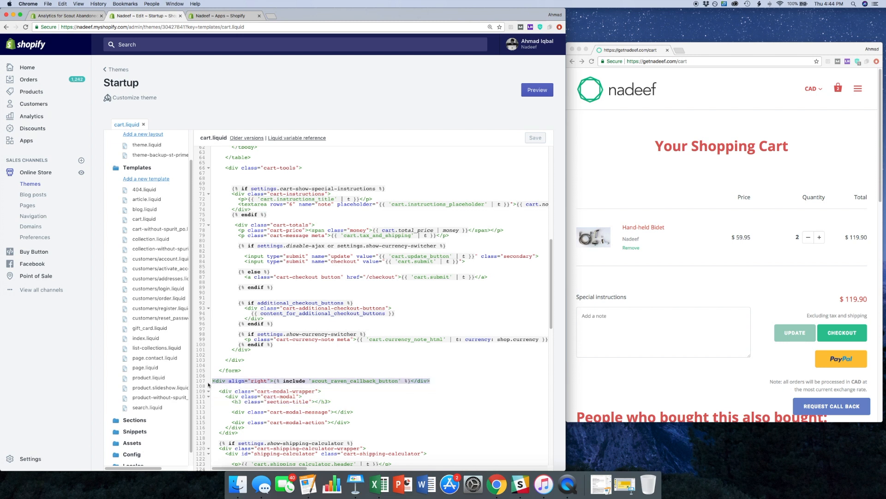
key("BackSpace")
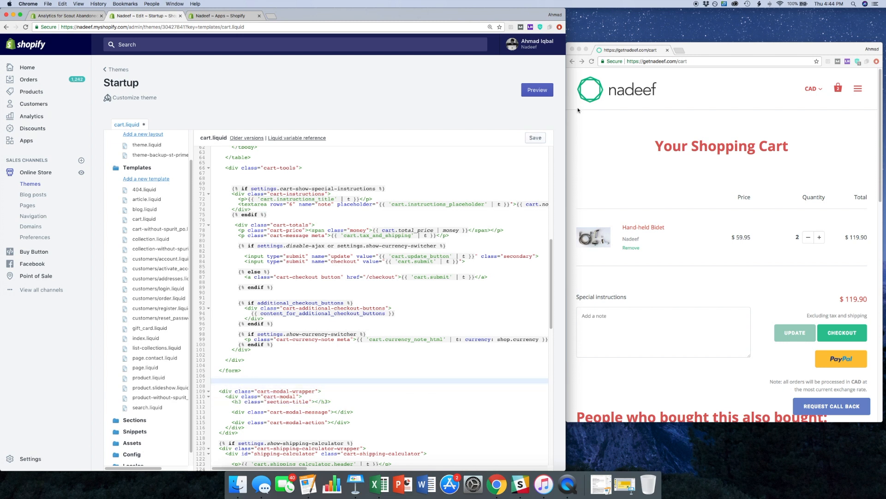
left_click(539, 138)
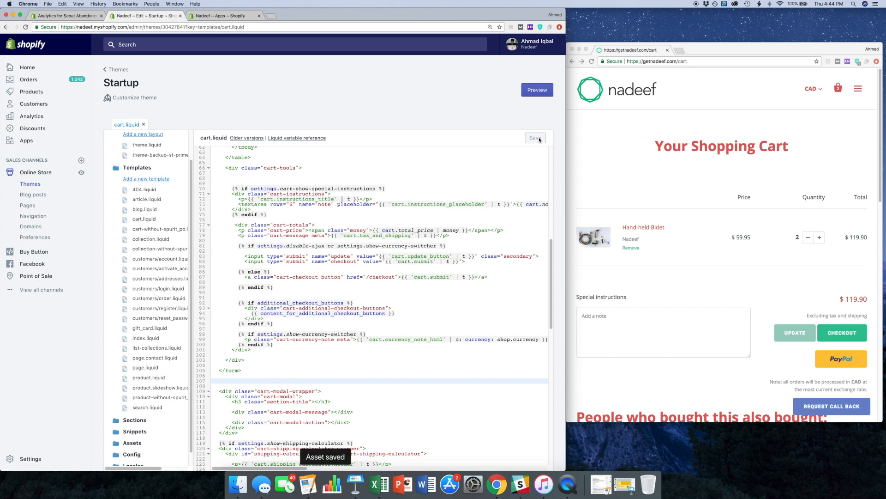
- Reload the storefront cart page and inspect the area below the checkout buttons for the call back button
left_click(592, 63)
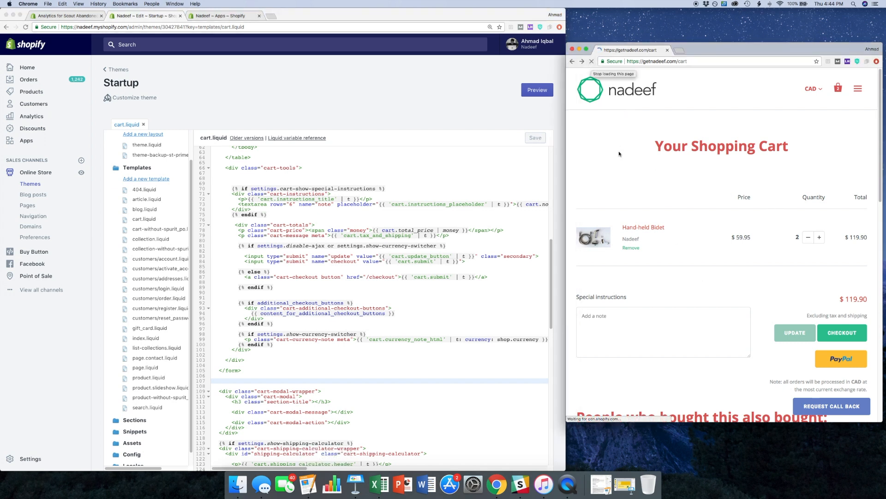
scroll(743, 221, "down", 2)
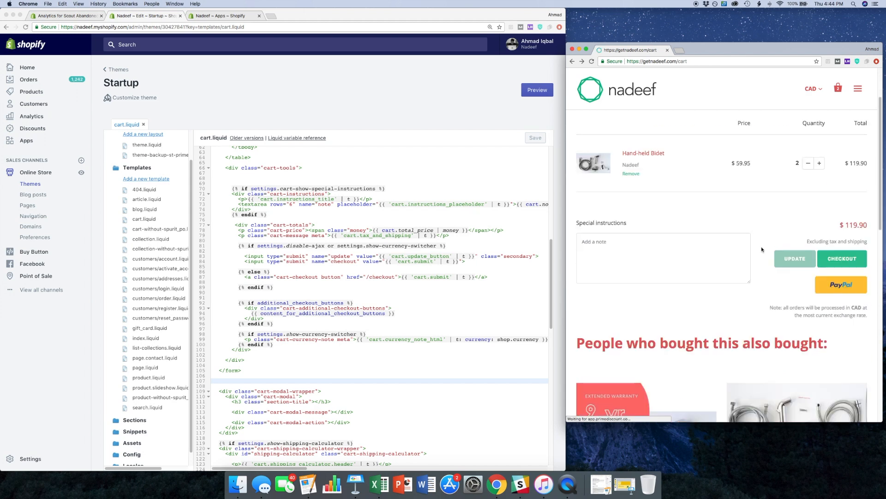
scroll(801, 245, "up", 3)
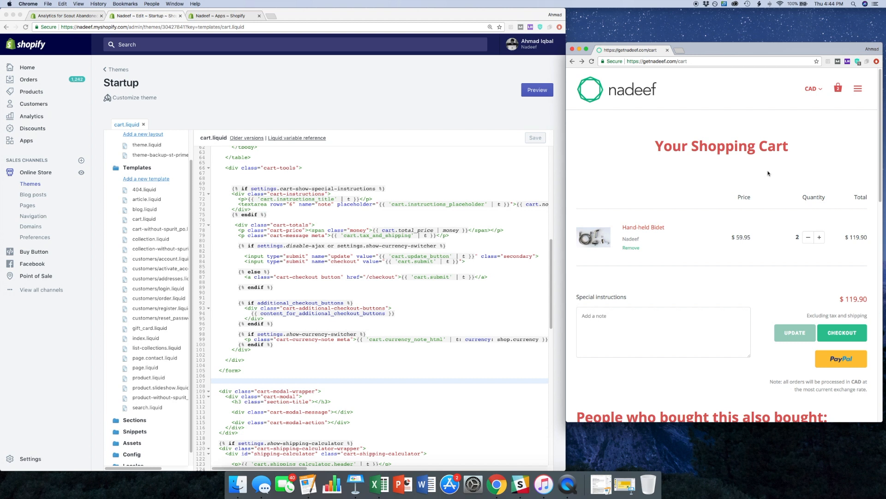
scroll(766, 178, "down", 1)
scroll(757, 178, "up", 1)
scroll(730, 167, "down", 3)
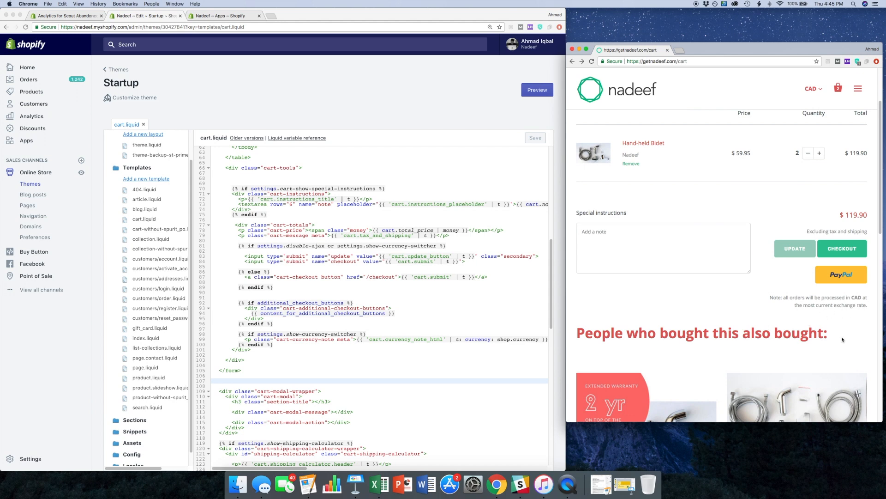
scroll(703, 310, "up", 3)
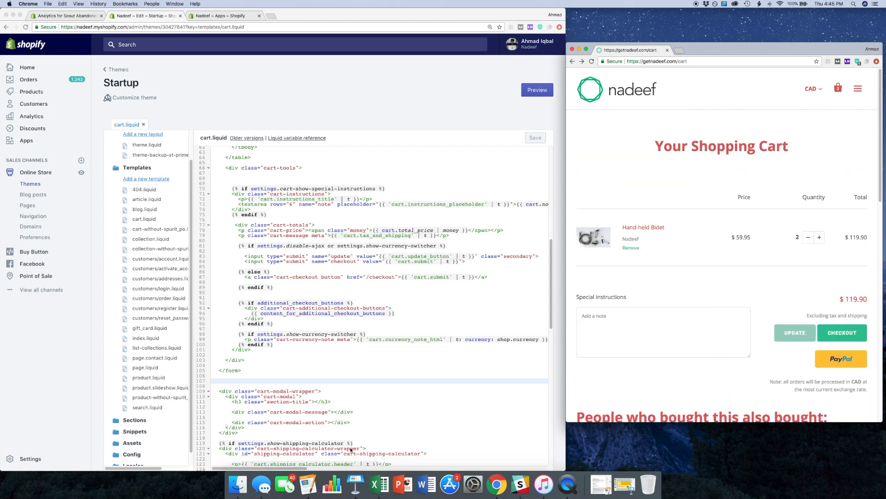
- Paste the {% include 'scout_raven_callback_button' %} code on a new line above the opening form tag in cart.liquid
scroll(405, 331, "up", 10)
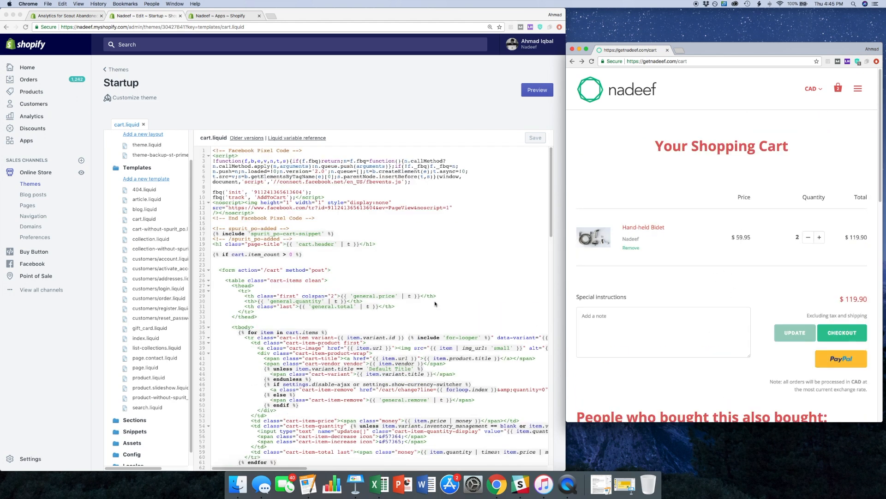
left_click(239, 264)
left_click(228, 269)
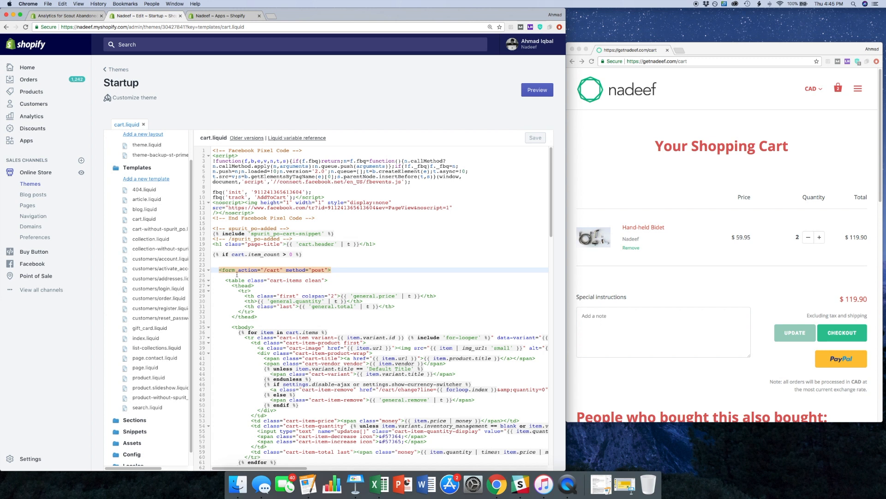
left_click(229, 260)
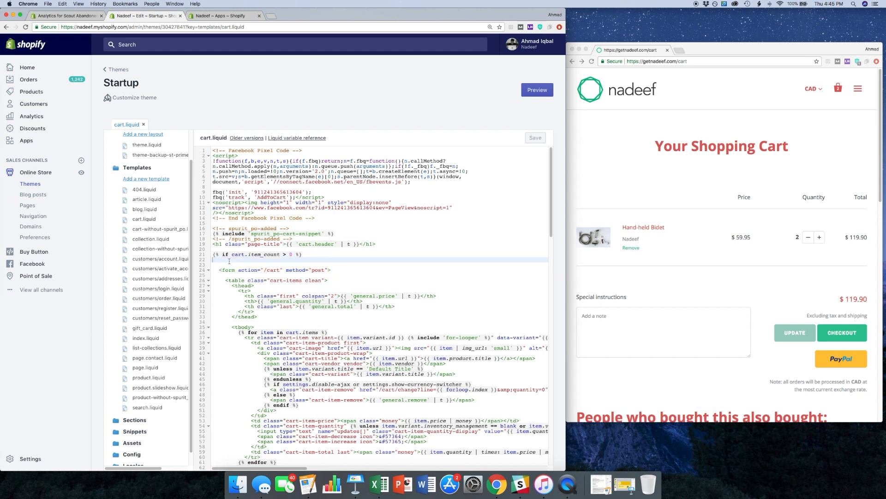
key("Return")
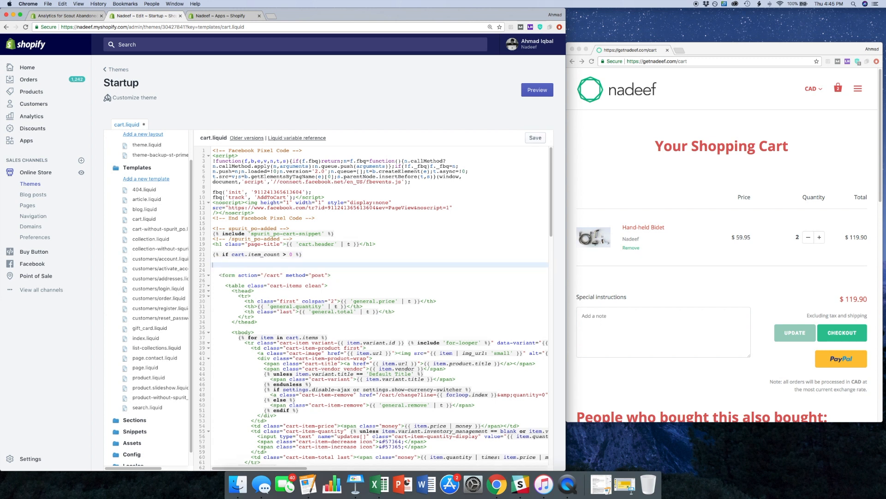
key("super+v")
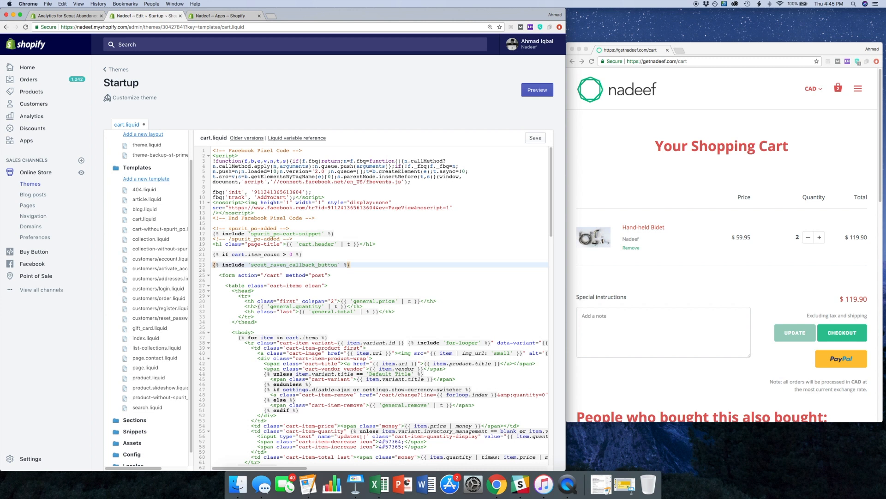
- Examine the cart form code in cart.liquid, from the opening form tag through the item table and totals sections
left_click(225, 275)
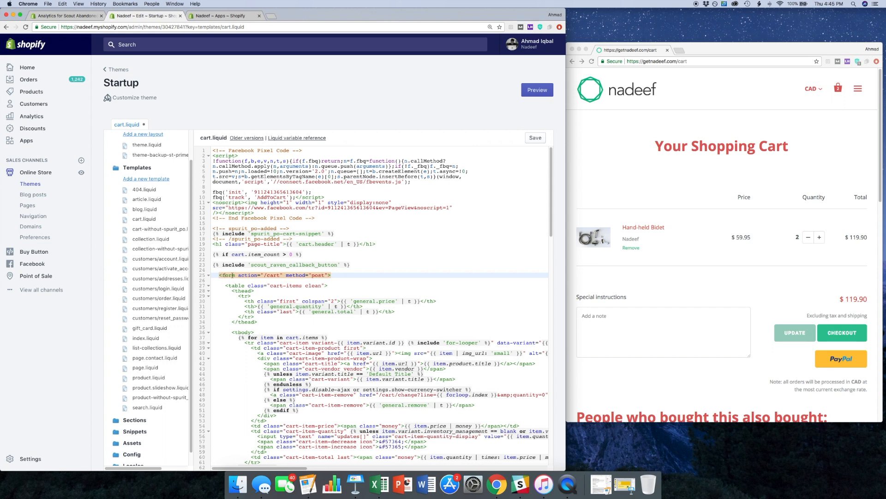
scroll(287, 314, "down", 15)
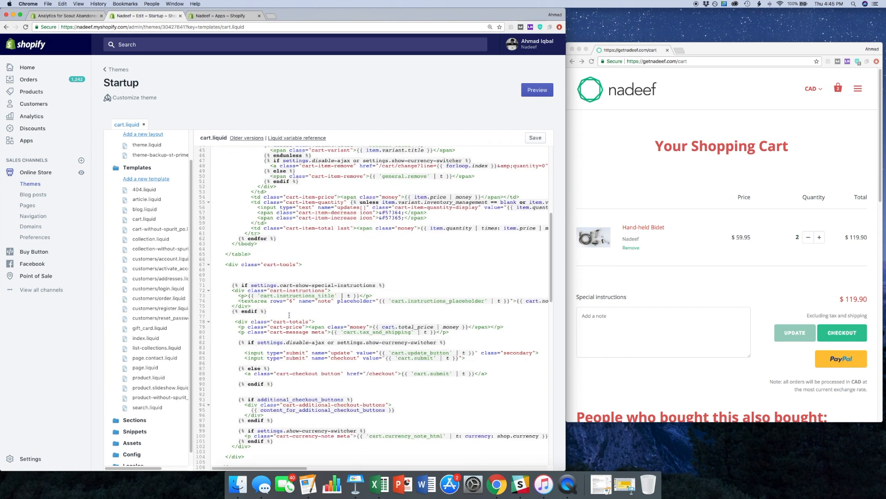
scroll(239, 377, "up", 15)
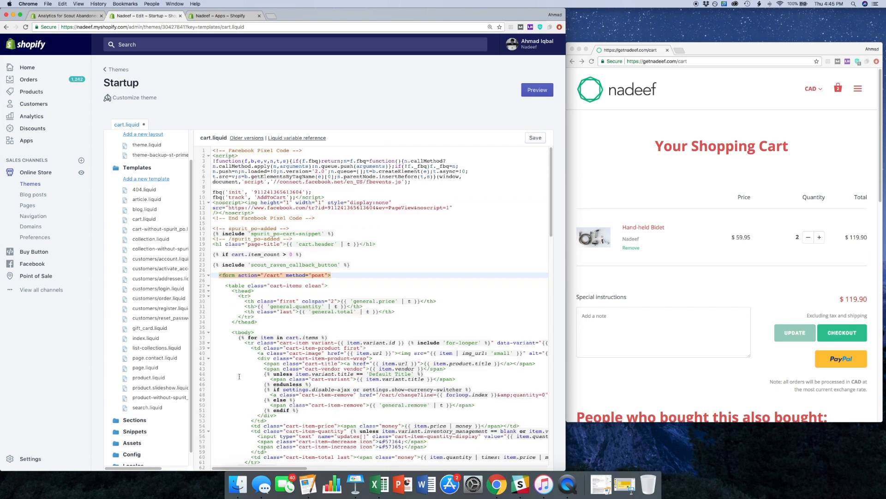
scroll(239, 376, "down", 17)
scroll(229, 314, "up", 18)
scroll(229, 283, "down", 1)
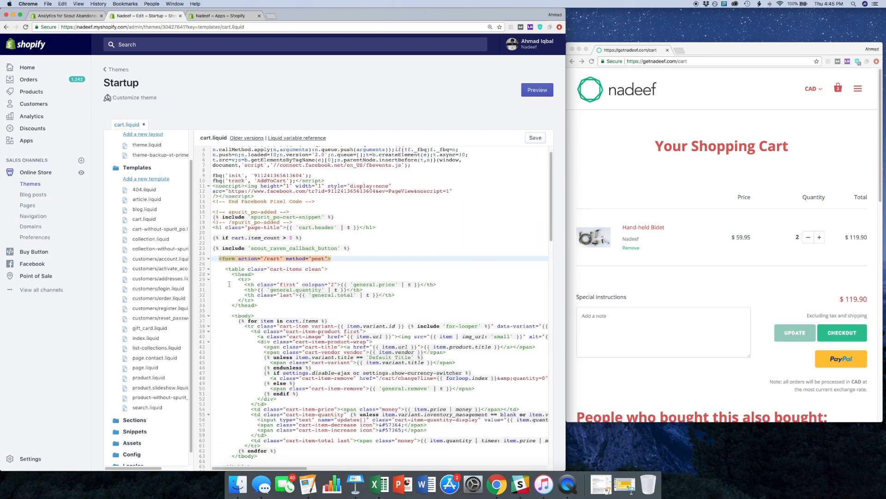
scroll(229, 284, "down", 8)
scroll(235, 293, "up", 10)
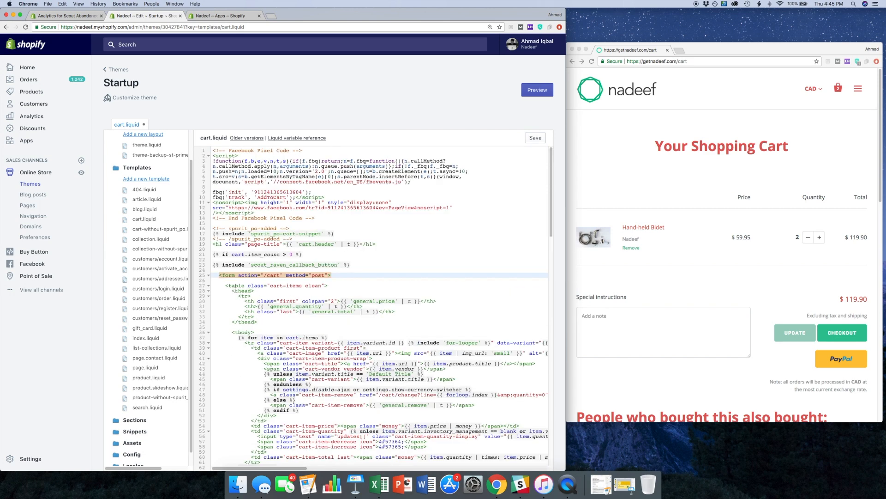
- Save cart.liquid and reload the storefront cart page to check the call back button
left_click(535, 137)
left_click(725, 48)
left_click(592, 61)
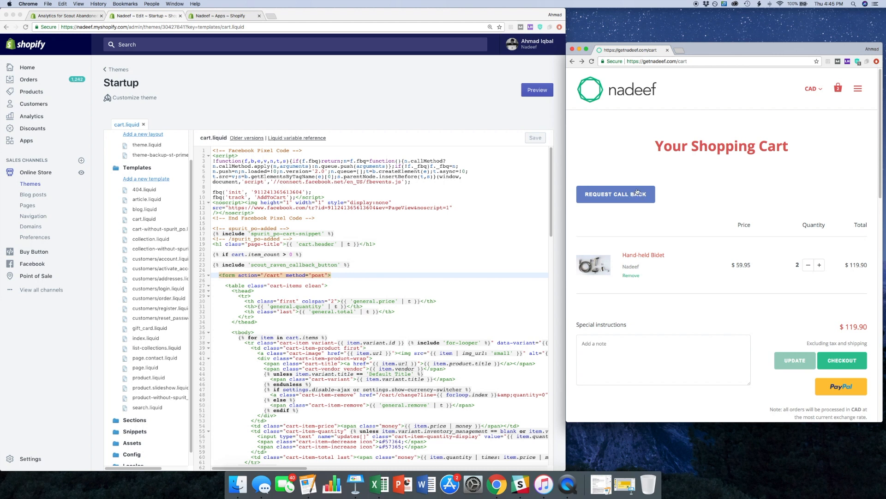
- Wrap the scout_raven_callback_button include above the form in a div with align="center"
left_click(227, 263)
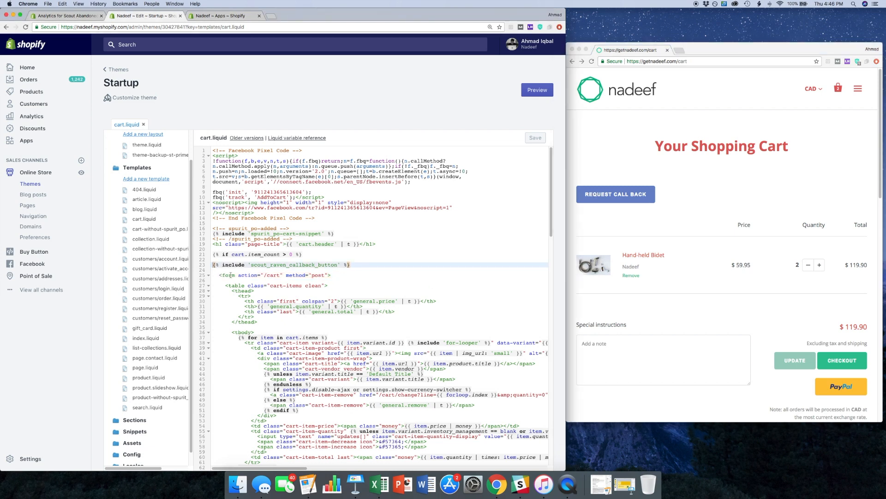
type("<div")
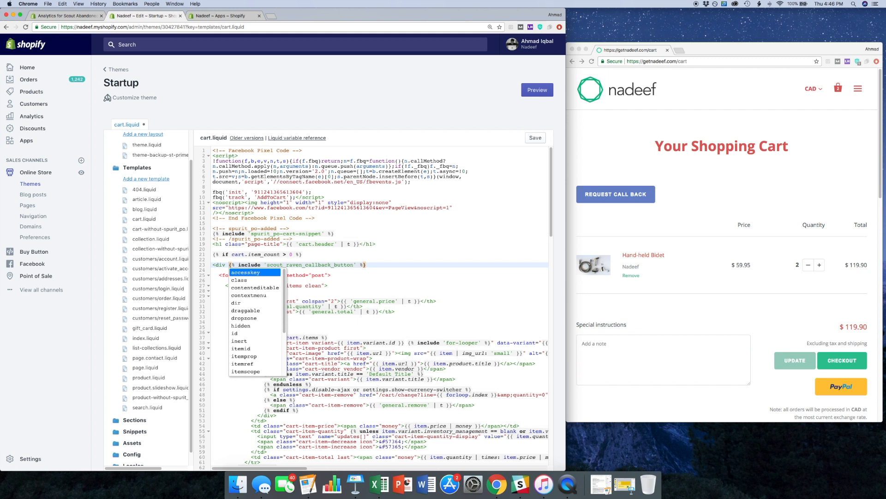
type(" align")
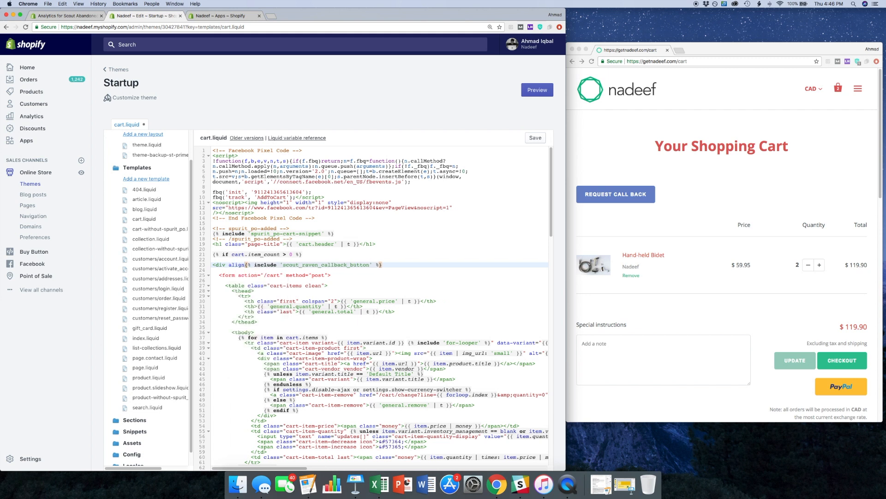
type("=\"")
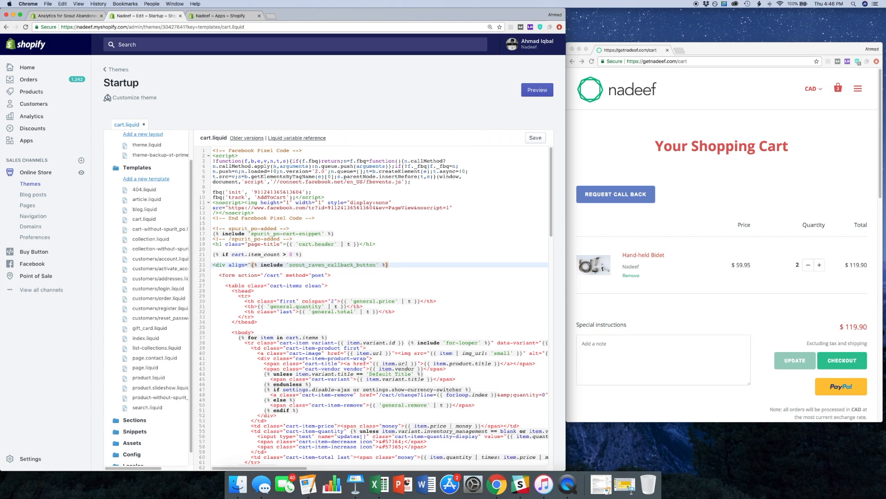
type("center\">")
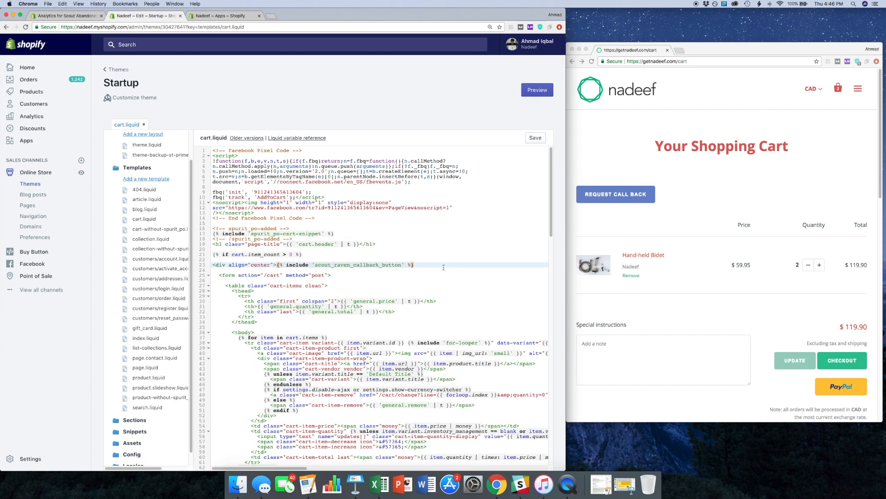
type("<")
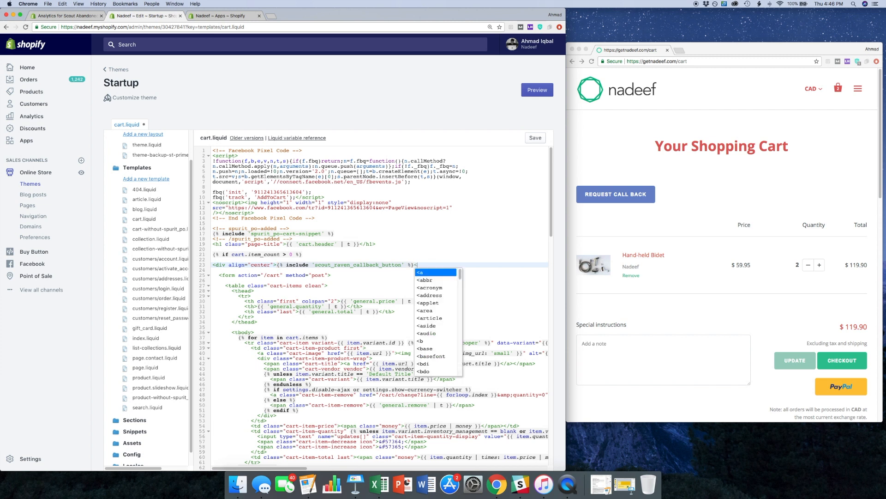
type("/div>")
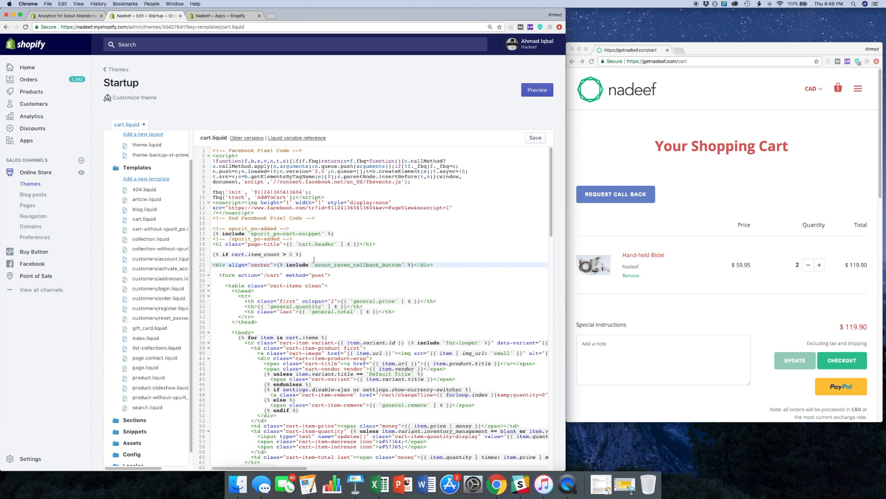
- Save the centred button code in cart.liquid and reload the storefront cart page
key("super+s")
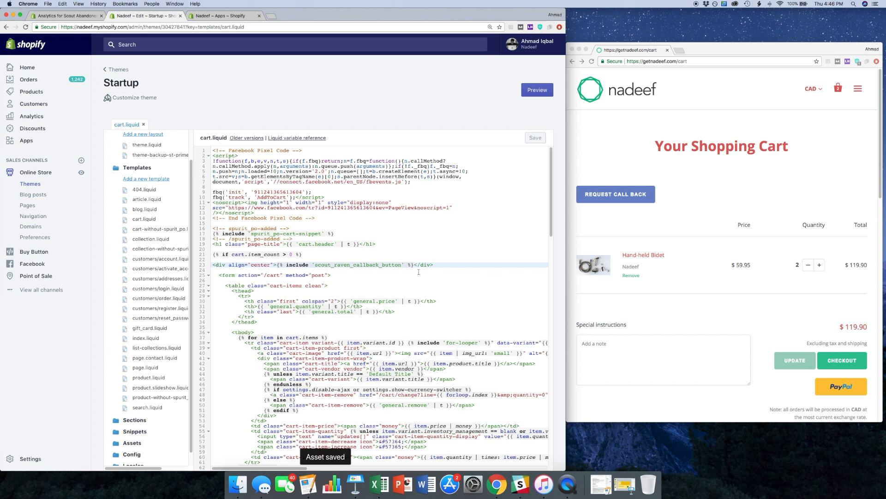
left_click(749, 189)
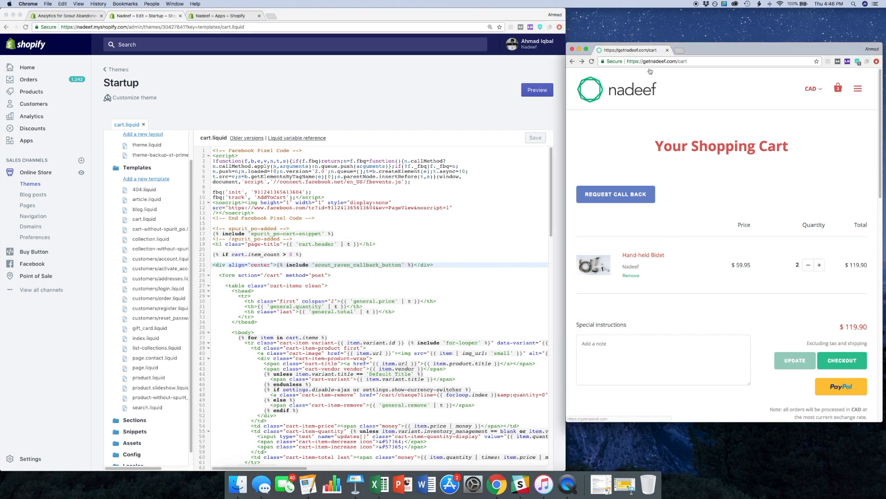
left_click(592, 62)
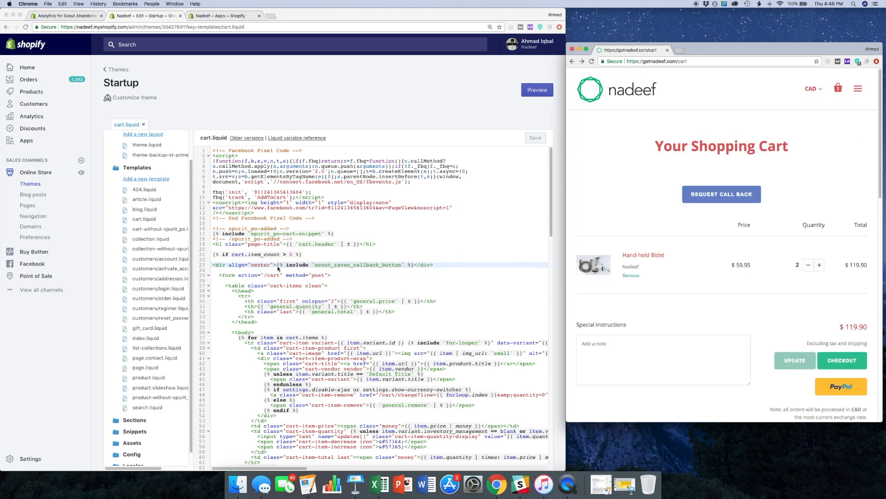
- Set the call back button div's align value to right, save cart.liquid, and reload the storefront cart page
left_click(260, 267)
double_click(260, 265)
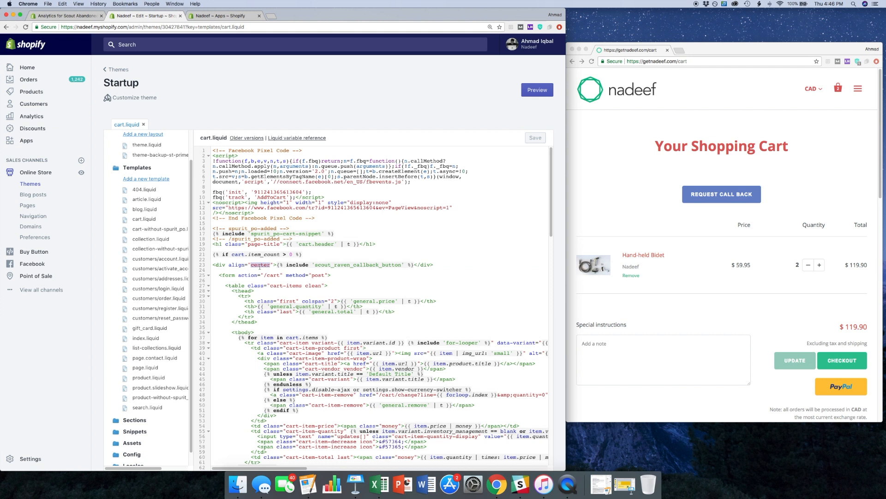
type("right")
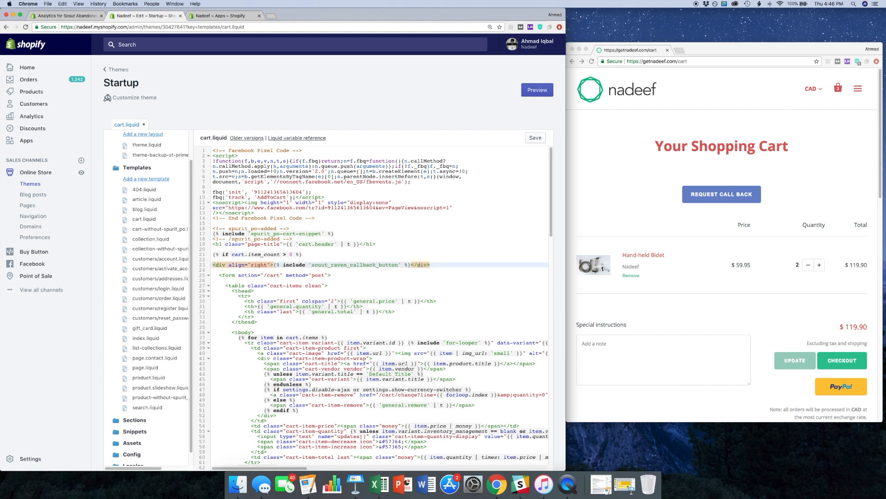
left_click(535, 139)
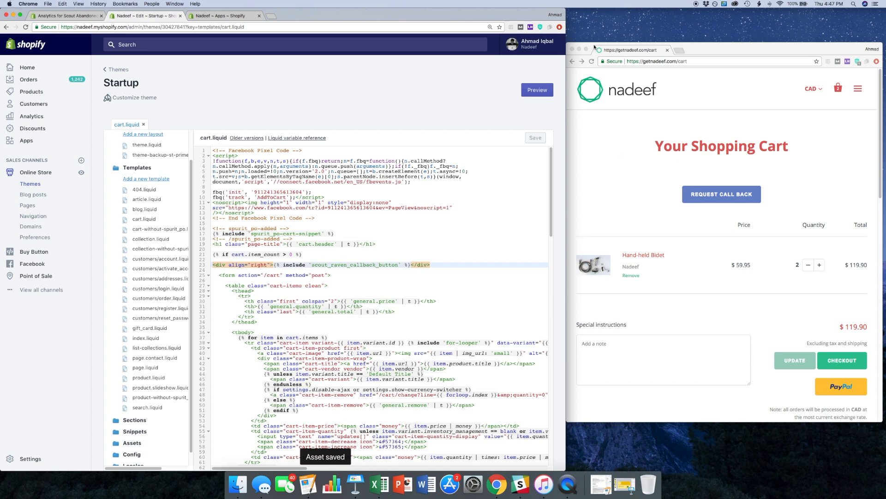
left_click(591, 61)
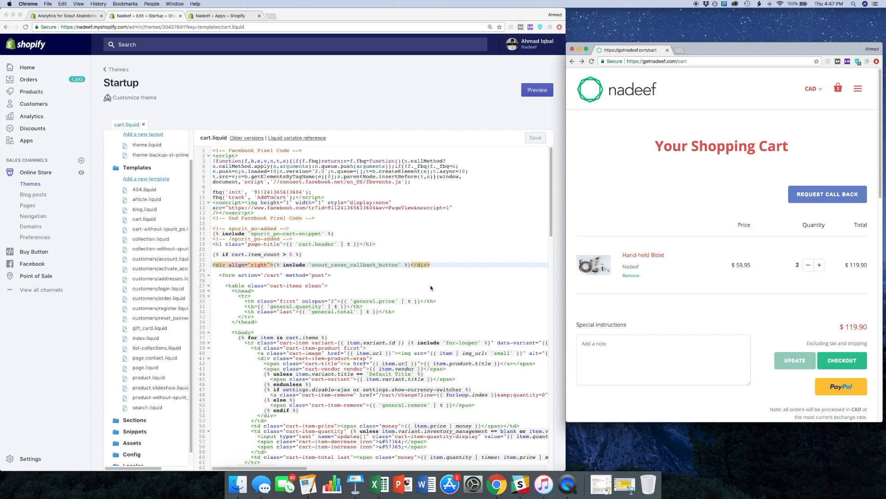
- Copy the whole right-aligned div line containing scout_raven_callback_button above the opening form tag
left_click(433, 264)
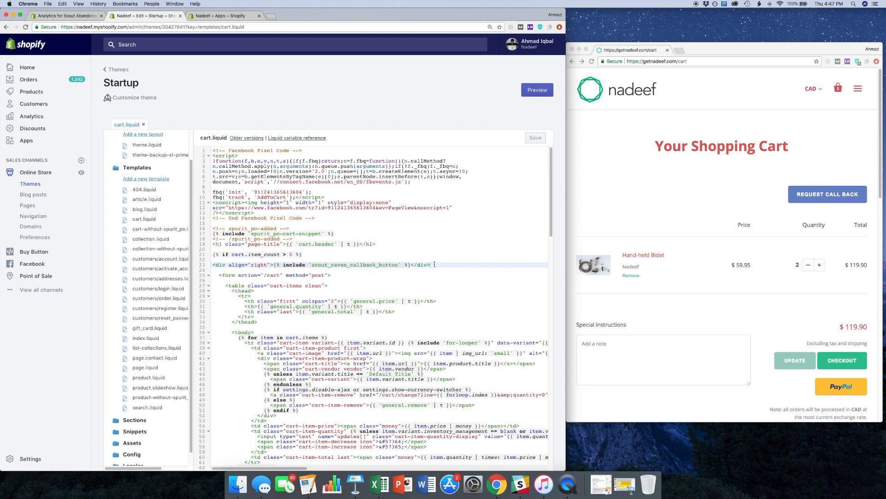
scroll(435, 264, "down", 1)
scroll(434, 264, "down", 2)
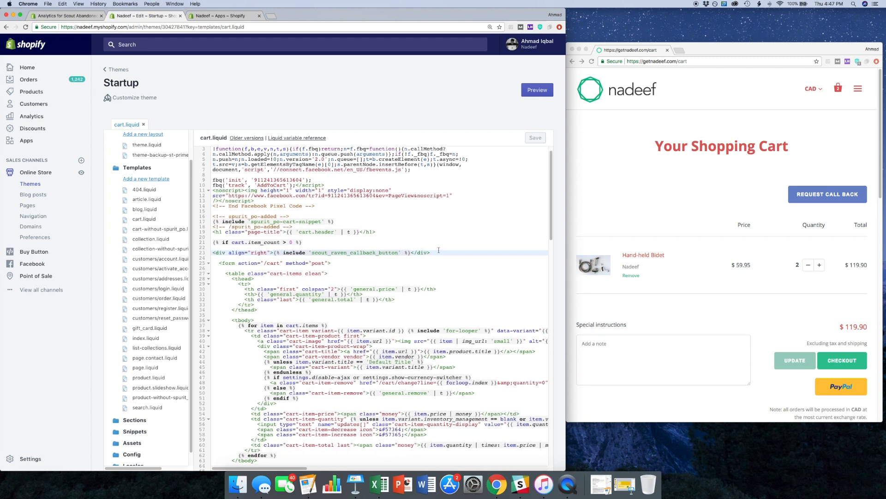
scroll(437, 249, "down", 1)
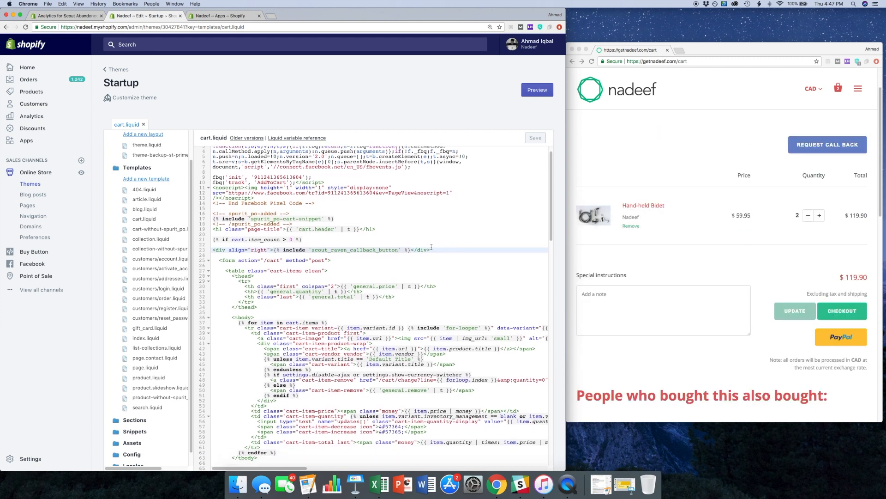
left_click_drag(432, 249, 209, 249)
key("super+c")
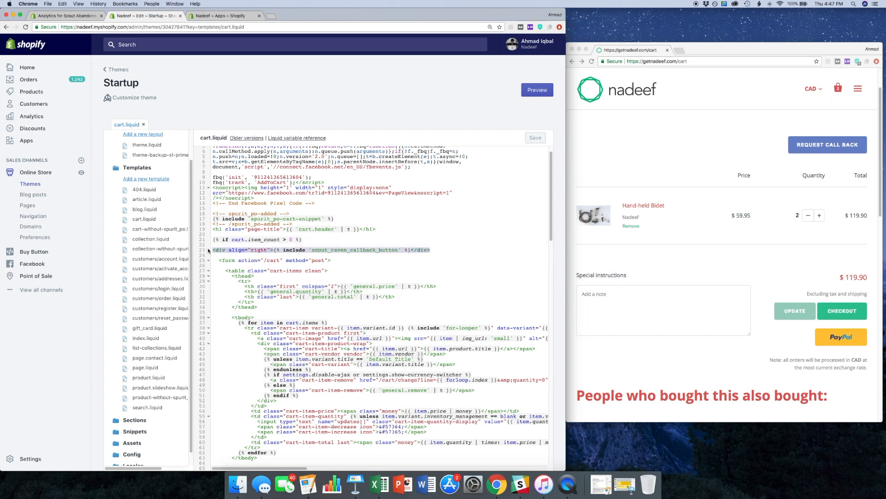
- Paste the right-aligned call back button div on the line directly below the closing form tag
scroll(416, 248, "down", 10)
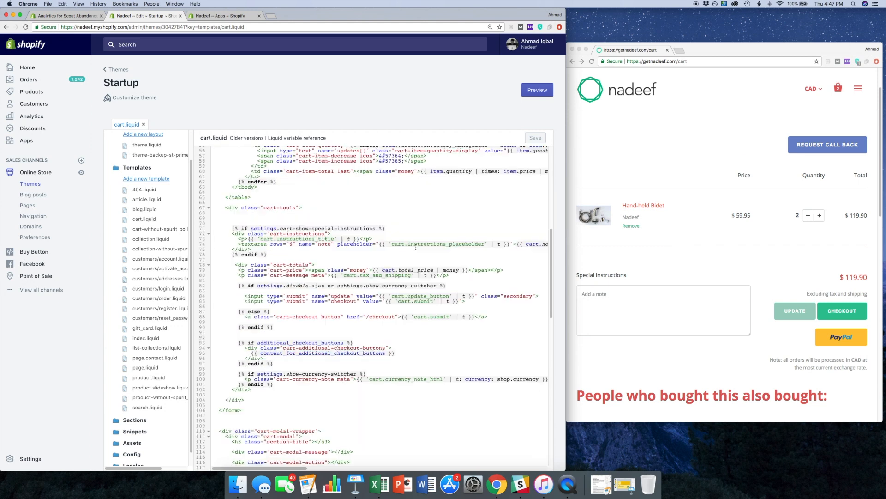
scroll(415, 248, "down", 10)
left_click(235, 302)
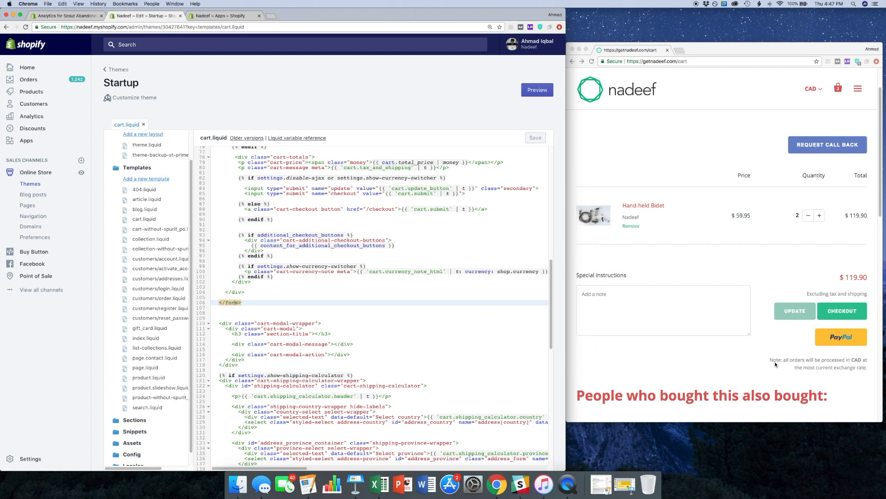
scroll(720, 172, "up", 1)
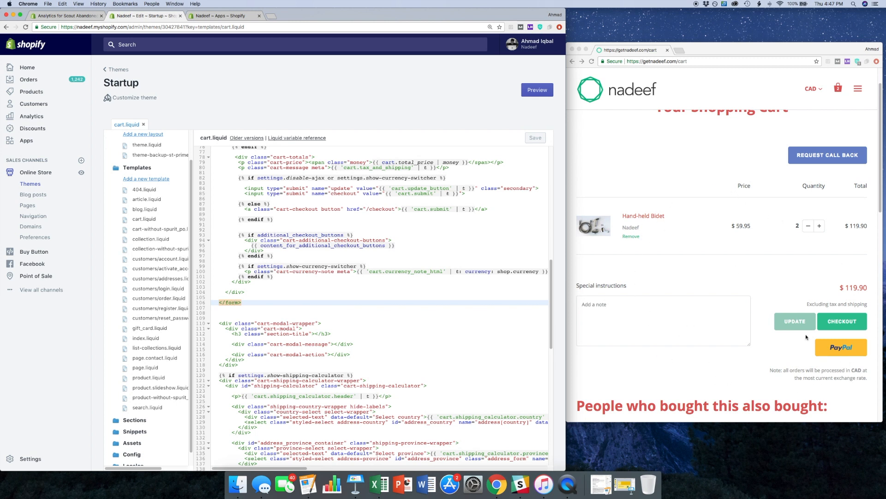
left_click(232, 308)
key("super+v")
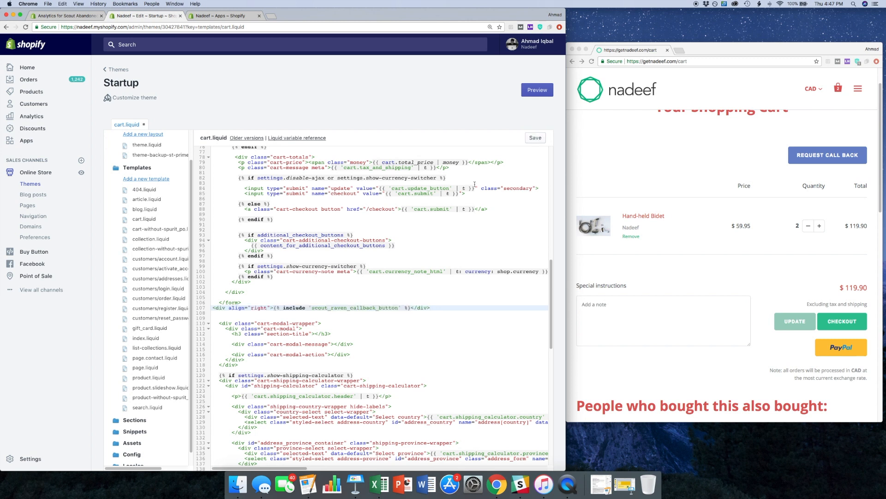
- Save cart.liquid with the button code below the form and reload the storefront cart page
left_click(537, 138)
left_click(656, 165)
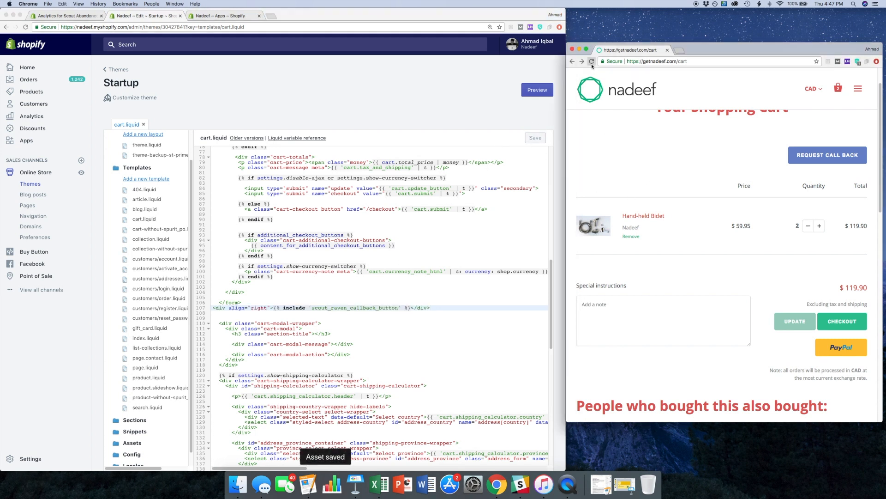
key("super+r")
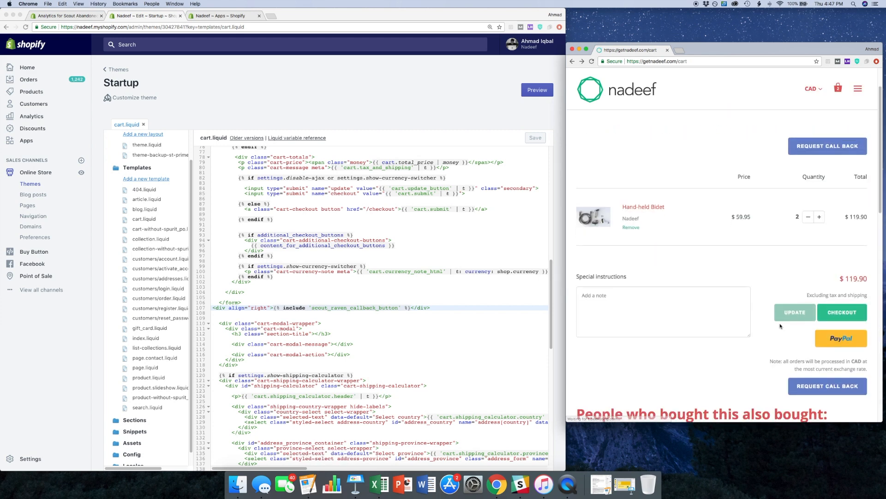
- Compare the call back button positions above and below the storefront cart form with the matching div line in cart.liquid
scroll(785, 207, "down", 3)
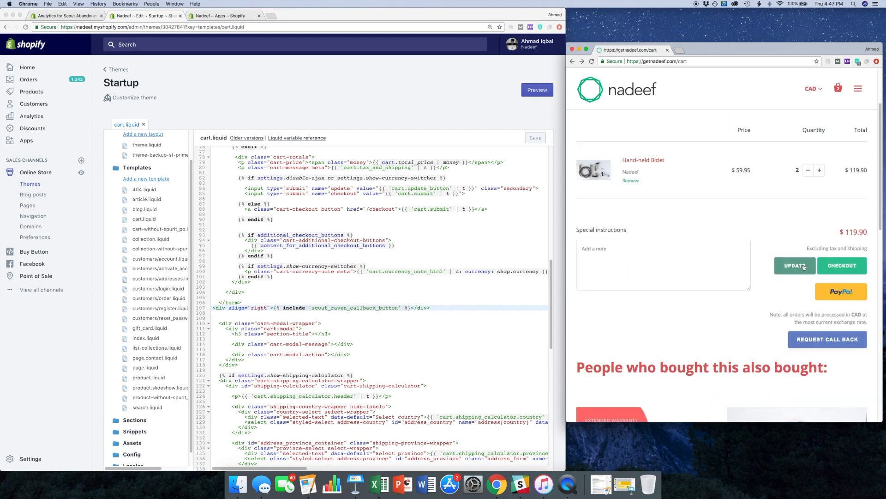
scroll(766, 235, "up", 4)
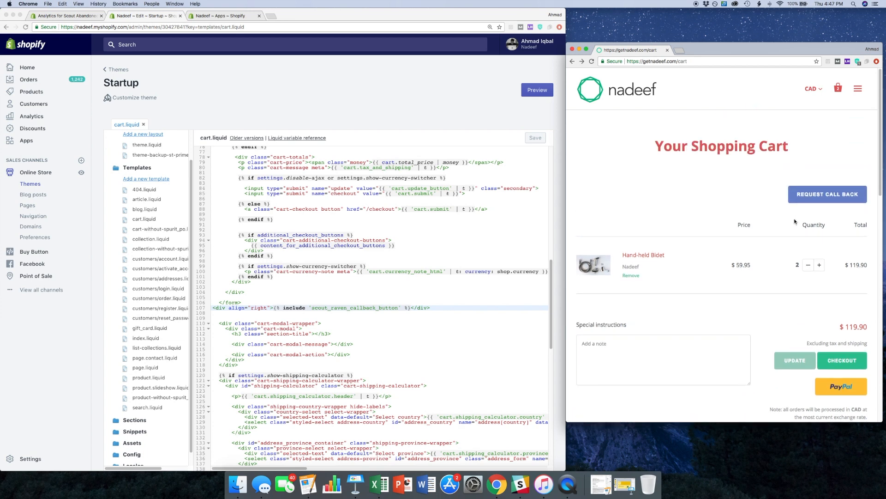
scroll(777, 234, "down", 2)
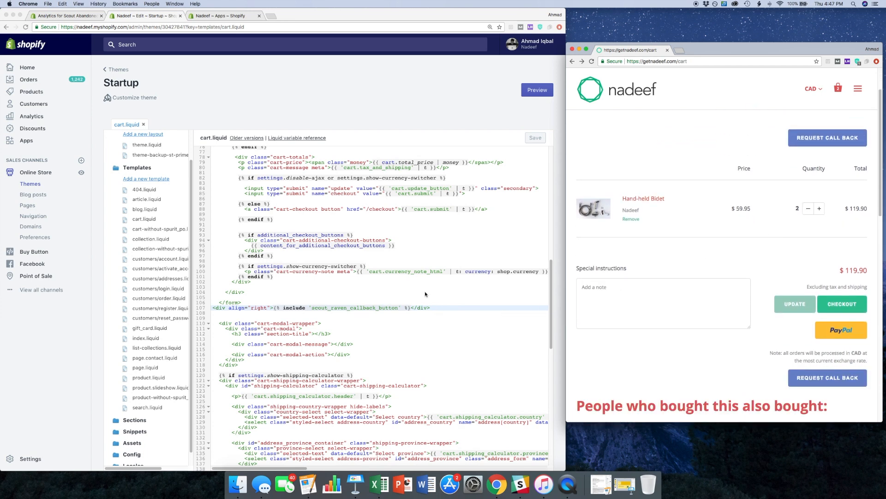
scroll(425, 291, "up", 5)
scroll(425, 294, "up", 5)
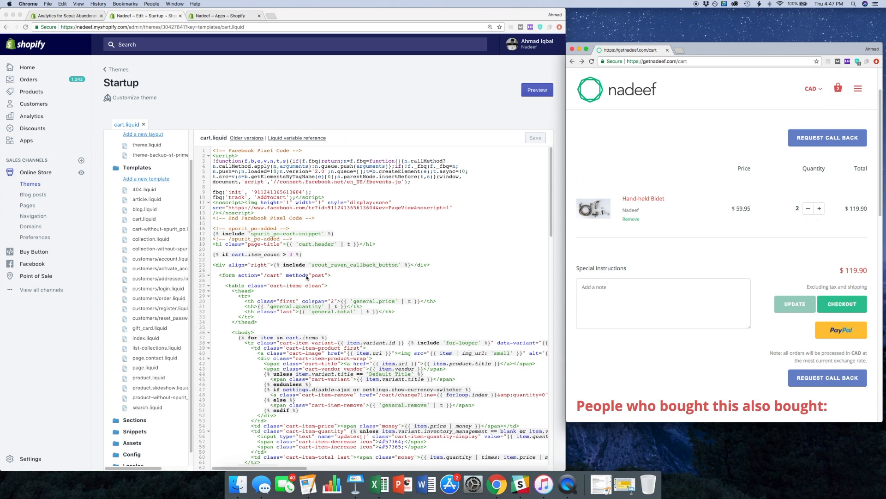
left_click_drag(445, 264, 302, 272)
scroll(484, 279, "down", 1)
scroll(847, 200, "up", 2)
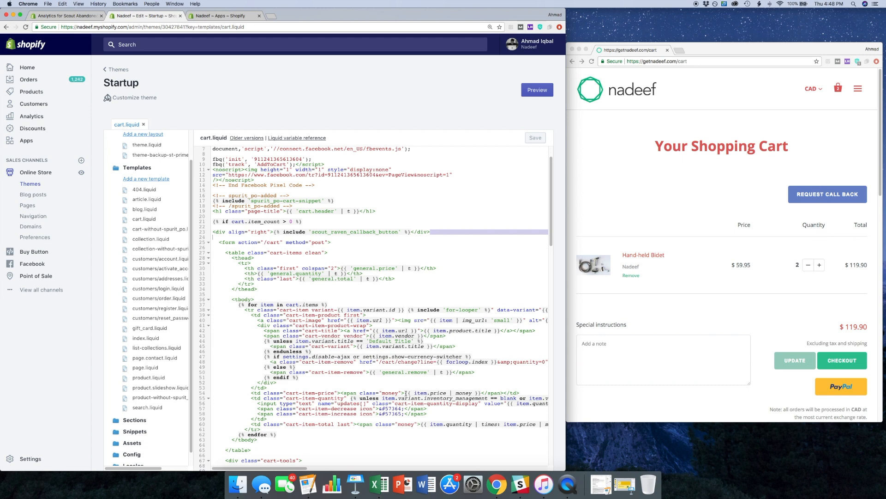
- Delete the right-aligned call back button div directly below the closing form tag and save cart.liquid
scroll(413, 391, "down", 10)
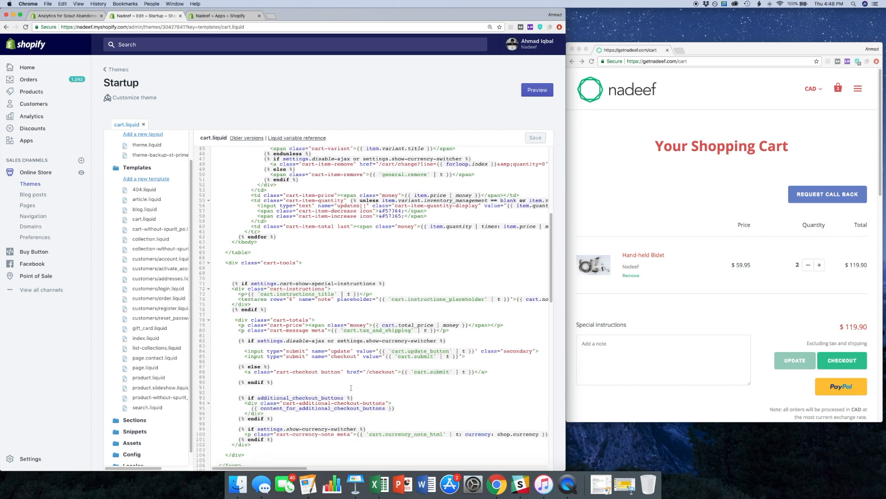
scroll(350, 387, "down", 3)
left_click_drag(433, 409, 213, 409)
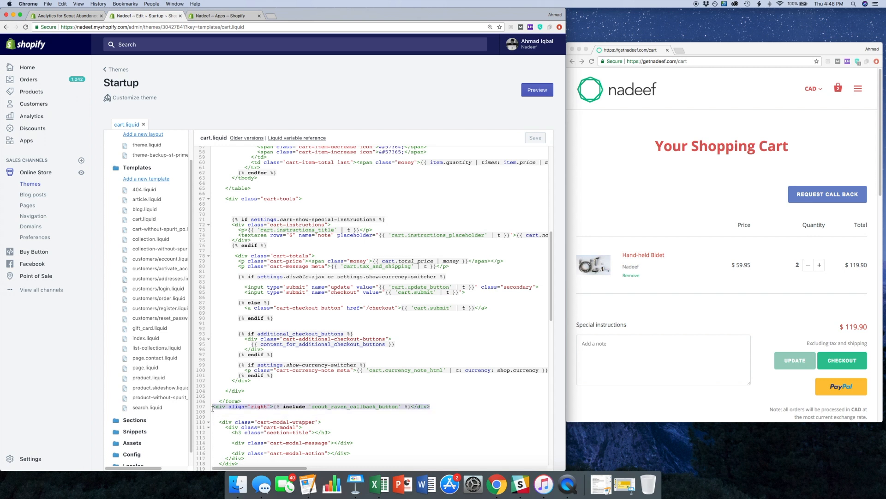
key("BackSpace")
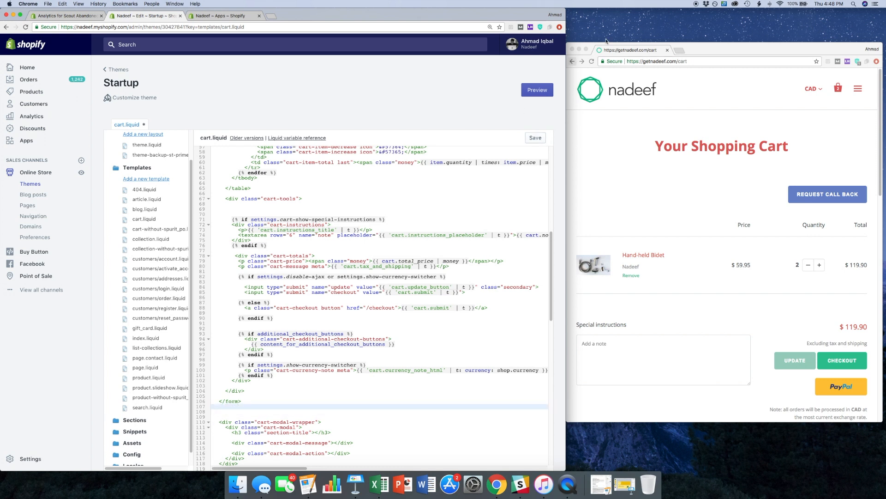
left_click(533, 140)
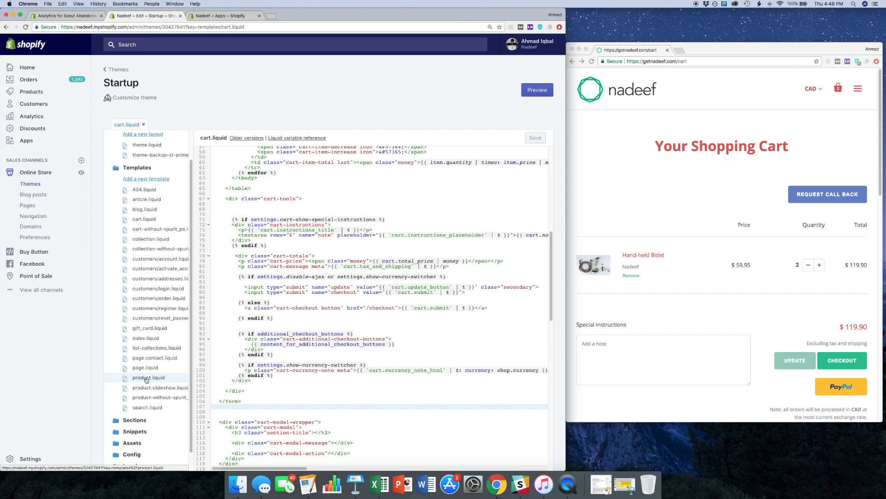
- Open the Hand-held Bidet product page in the storefront and select the scout_raven_callback_button include code in Raven Call Back's embed widget instructions
left_click(664, 166)
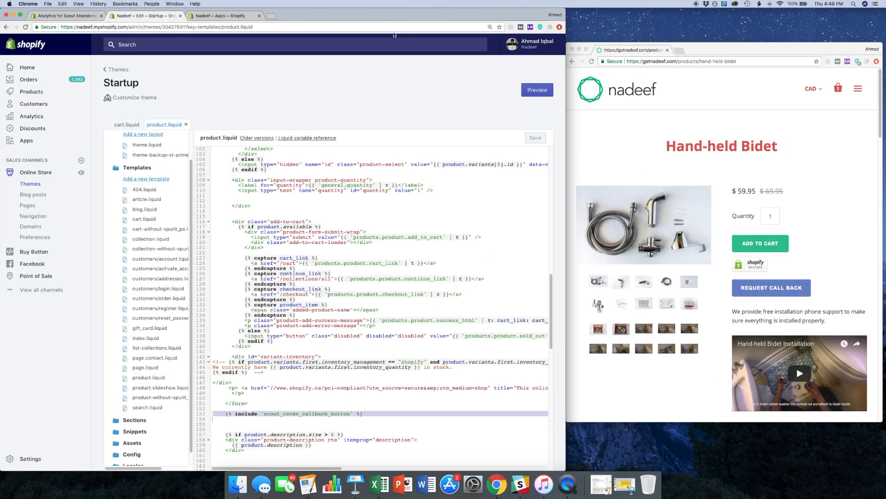
left_click(222, 16)
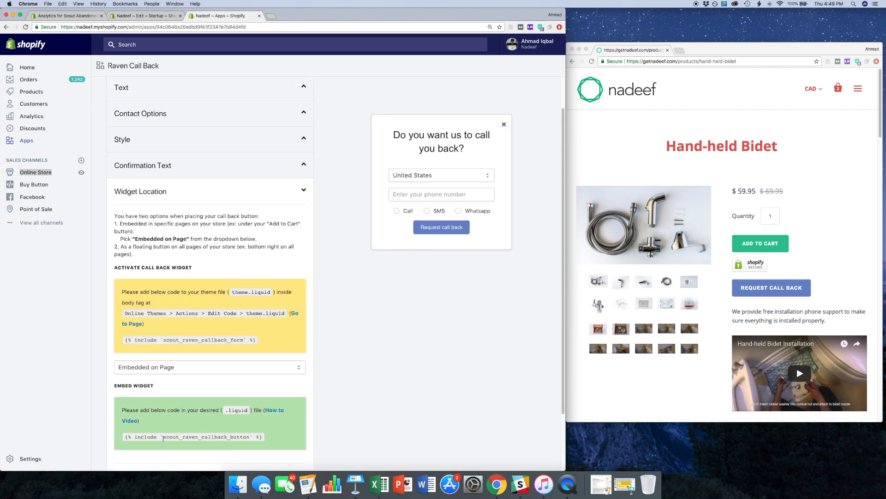
left_click_drag(125, 437, 264, 437)
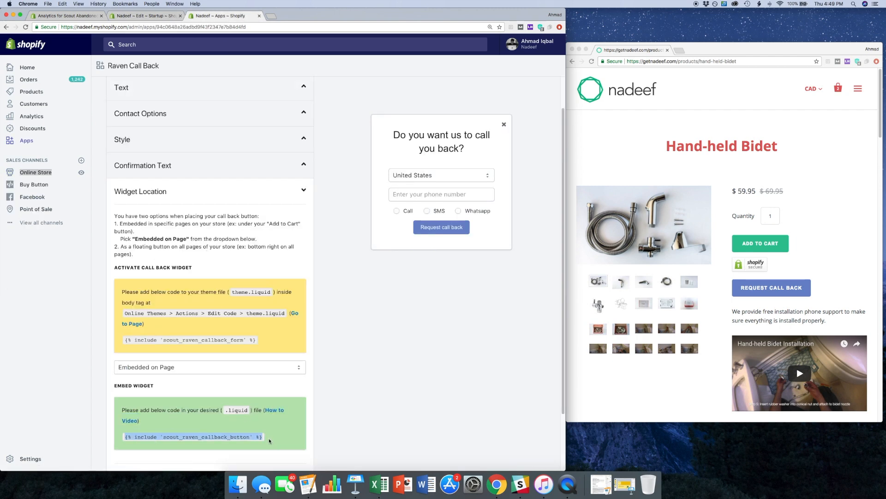
- Examine the scout_raven_callback_button include line below the closing form tag in product.liquid, and return to cart.liquid
left_click(163, 17)
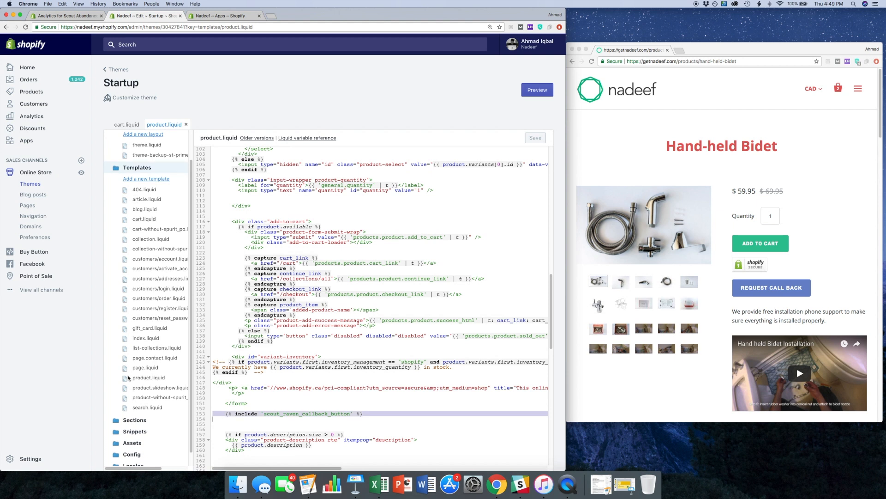
left_click(376, 413)
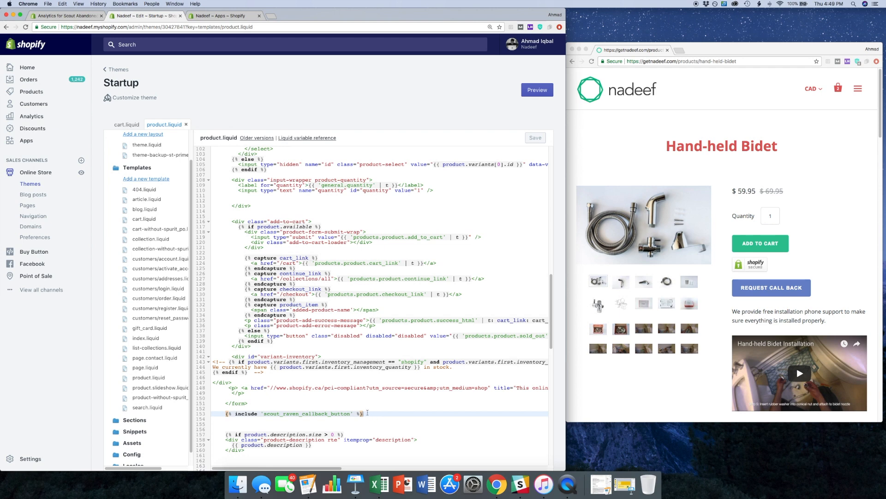
left_click(122, 125)
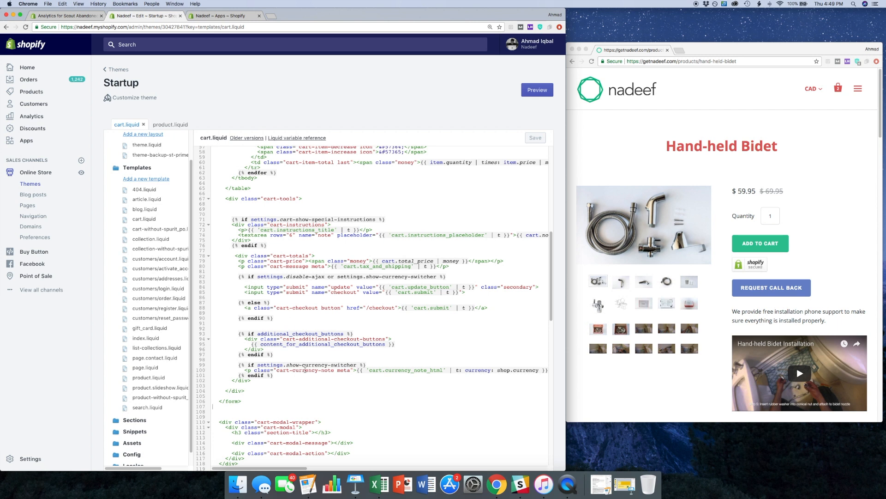
scroll(323, 374, "up", 1)
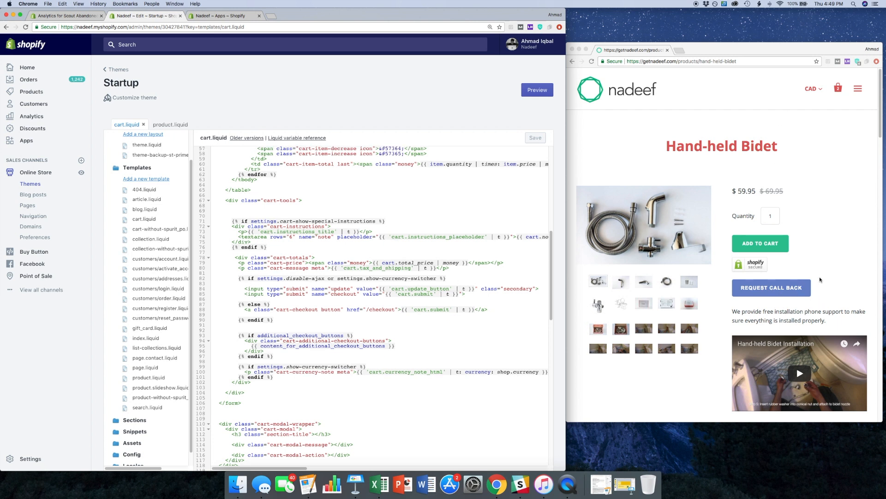